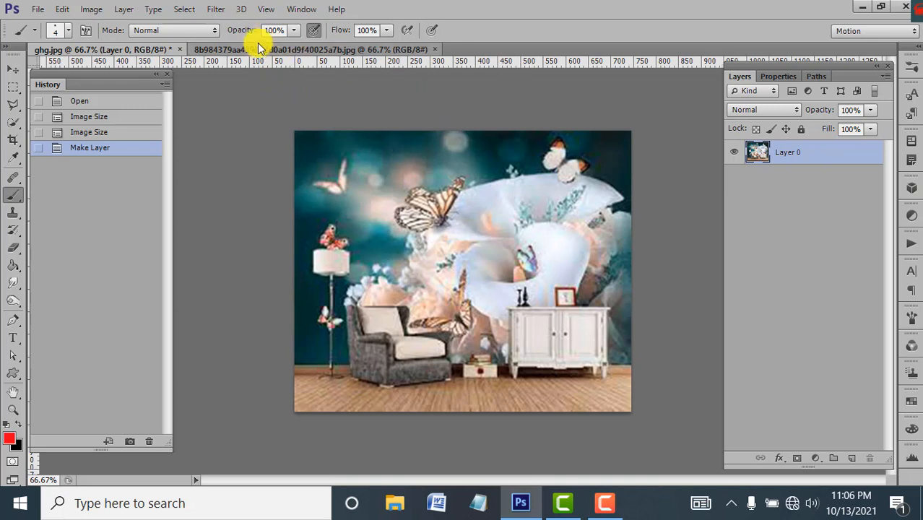
In the seated woman's photo document, convert the locked Background into an editable layer named Layer 0
left_click(257, 49)
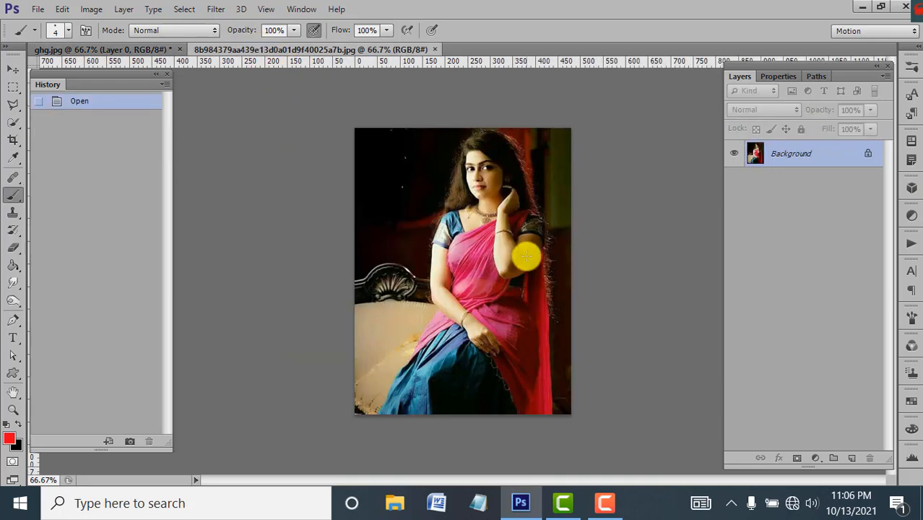
left_click(13, 104)
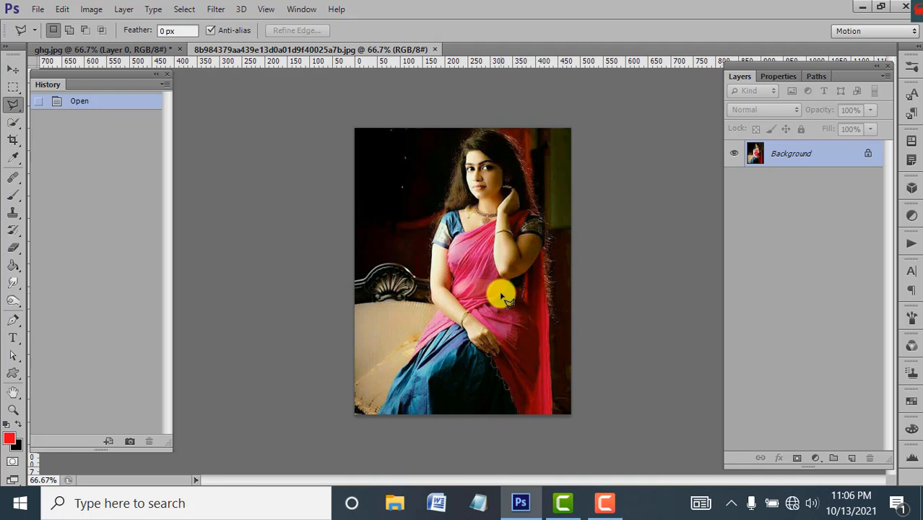
key("ctrl+minus")
key("ctrl+minus")
key("ctrl+0")
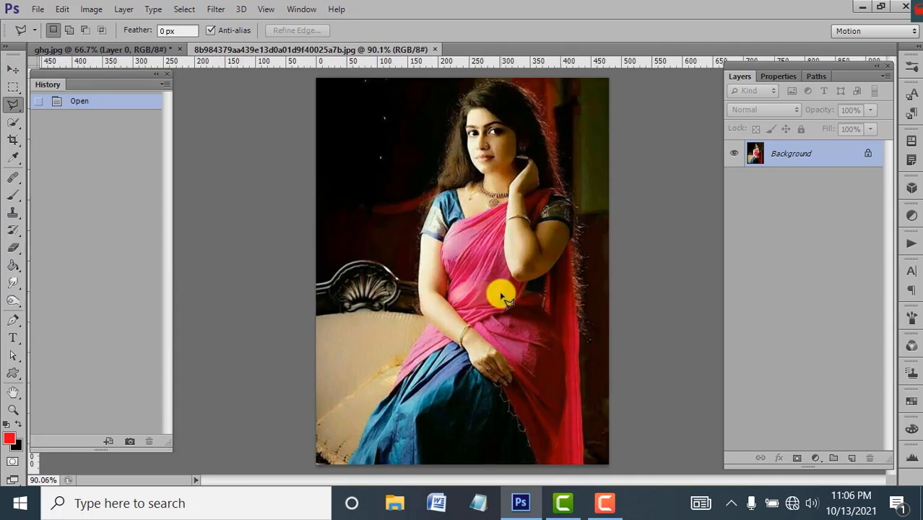
double_click(812, 152)
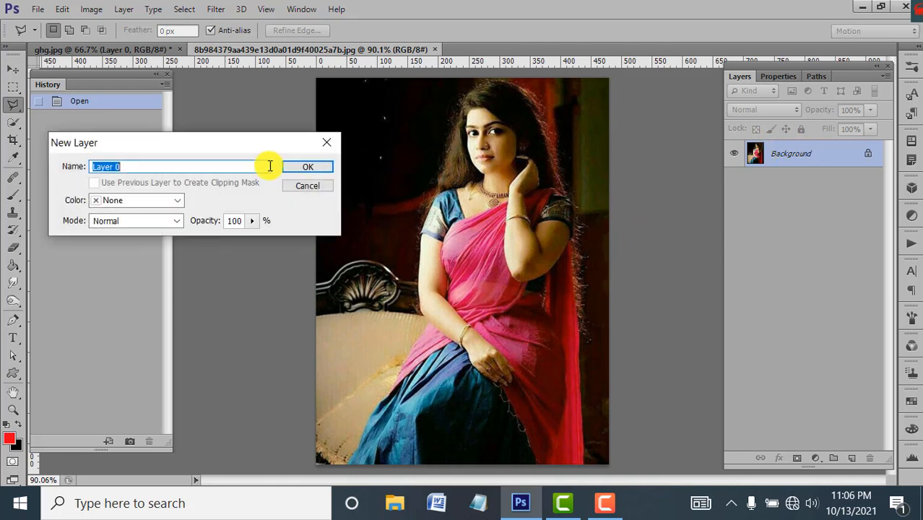
left_click(303, 167)
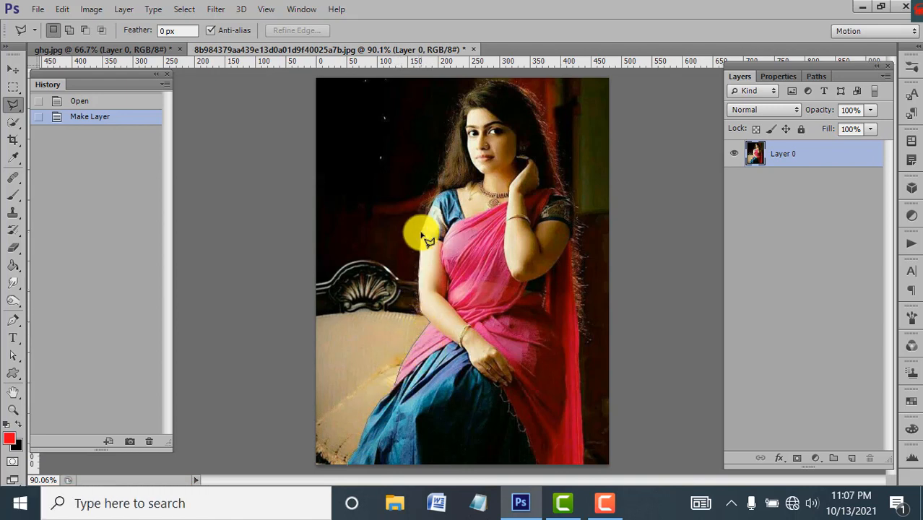
Trace a closed Polygonal Lasso selection around the seated woman, following her arm, hair, veil and skirt down to the photo's lower edge
mouse_move(429, 241)
left_mouse_down()
mouse_move(427, 137)
mouse_move(430, 215)
mouse_move(459, 147)
left_mouse_up()
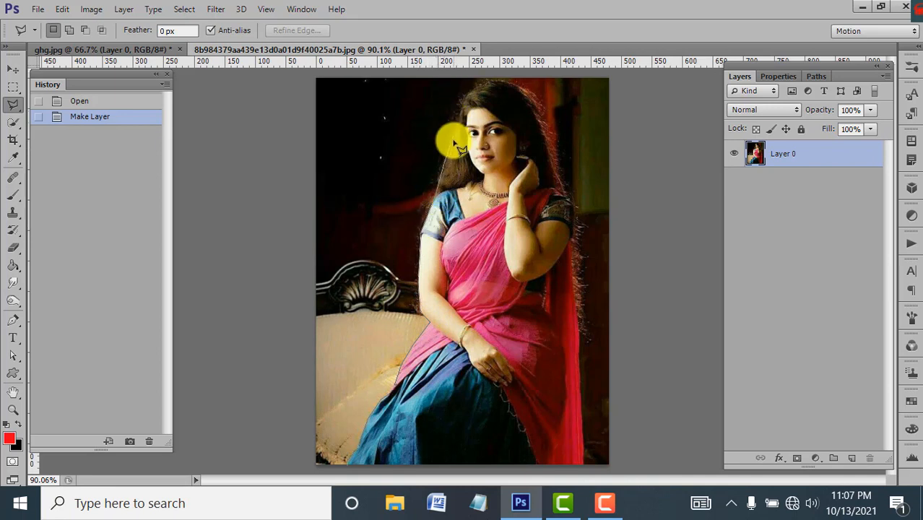
left_click(462, 97)
left_click(470, 87)
scroll(439, 148, "down", 1)
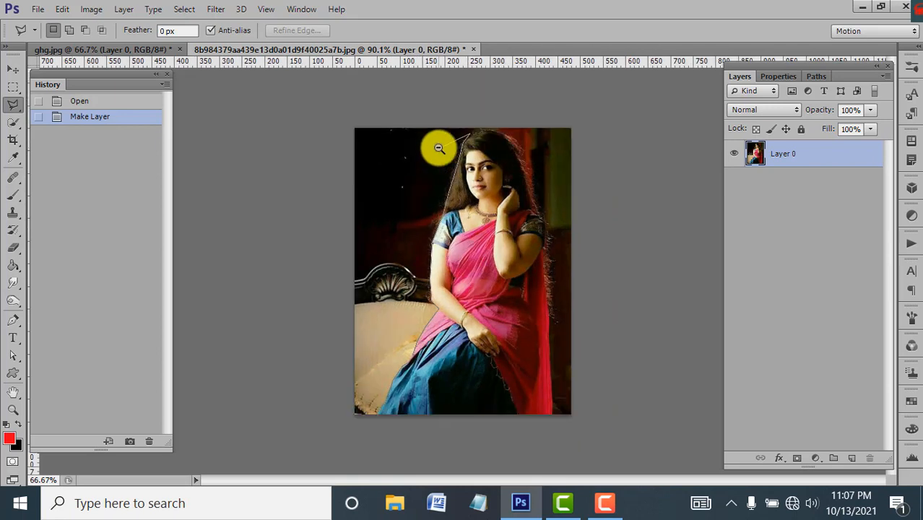
left_click(485, 128)
left_click(503, 133)
left_click(519, 143)
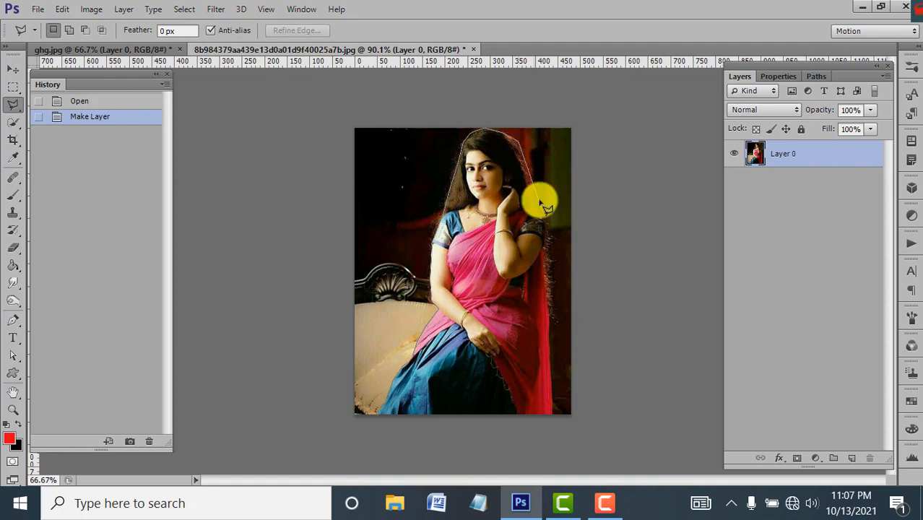
left_click(533, 170)
left_click(534, 199)
left_click(545, 218)
left_click(550, 237)
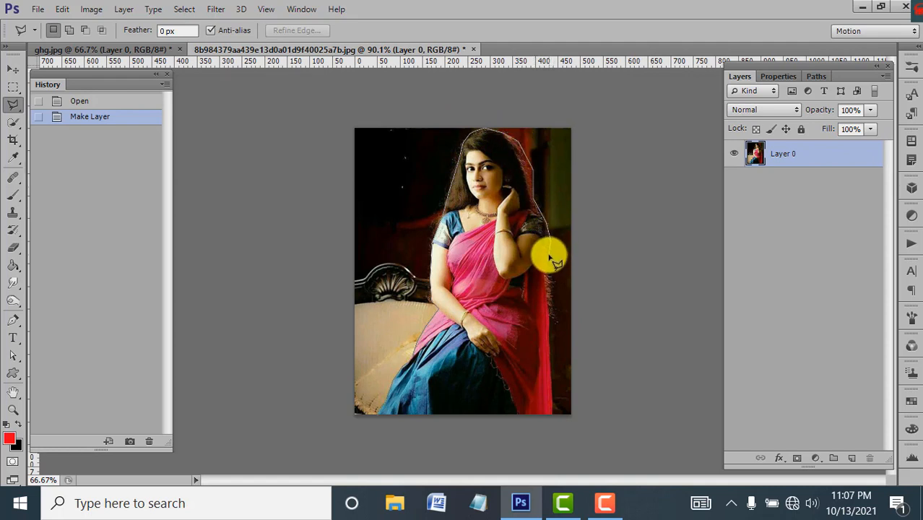
left_click(551, 255)
left_click(556, 263)
left_click(551, 267)
left_click(554, 280)
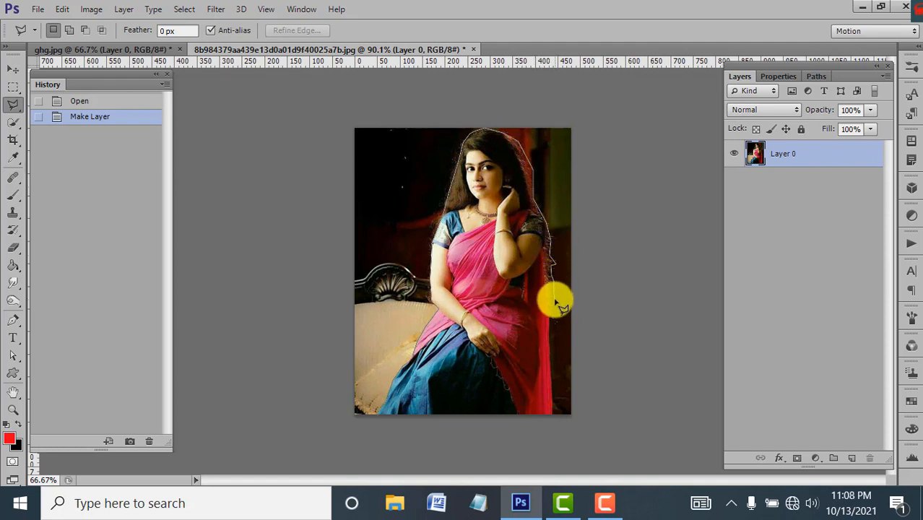
left_click(553, 289)
left_click(553, 300)
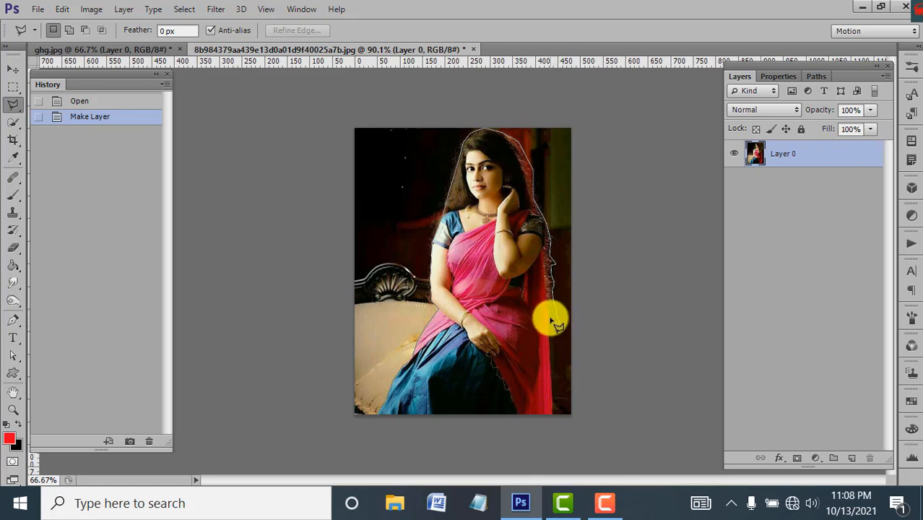
left_click(557, 322)
left_click(552, 414)
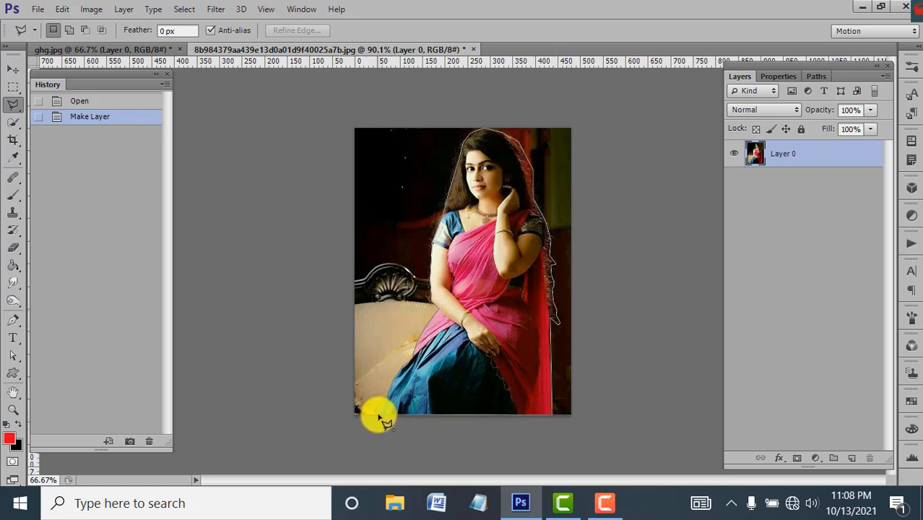
double_click(380, 416)
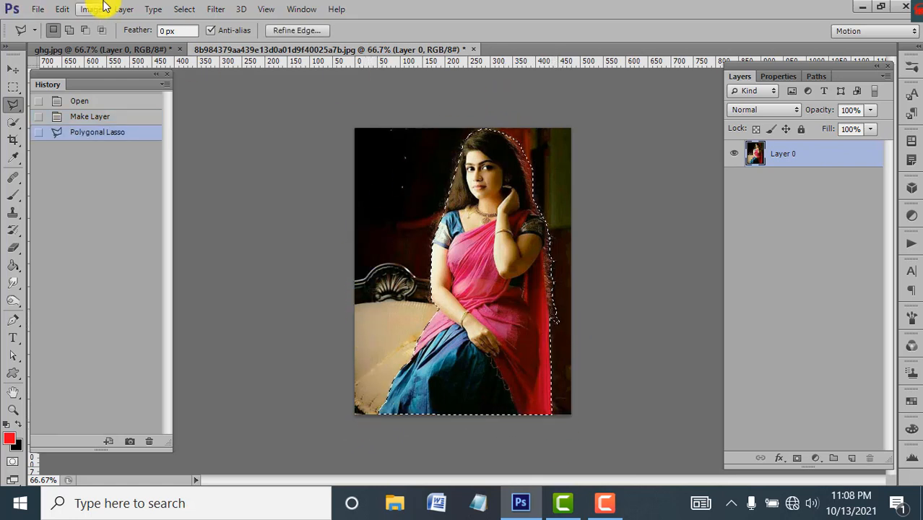
left_click(183, 8)
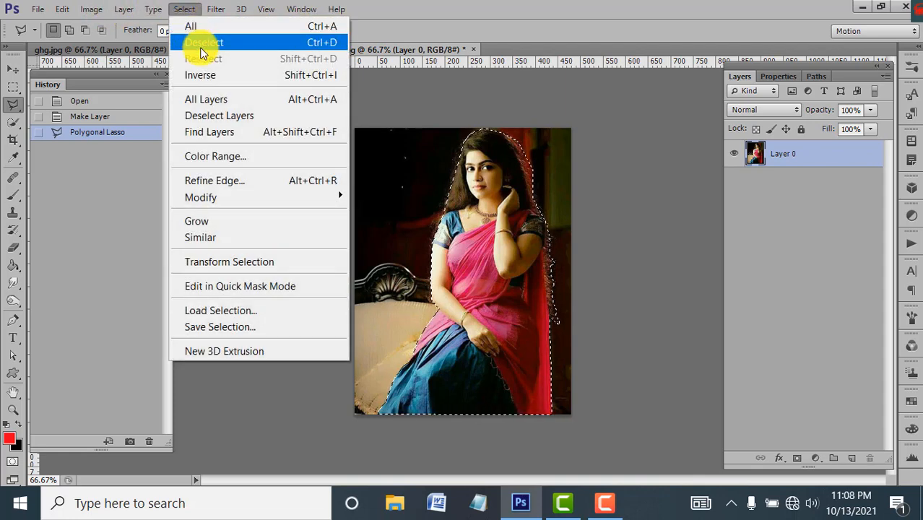
left_click(206, 78)
left_click(185, 9)
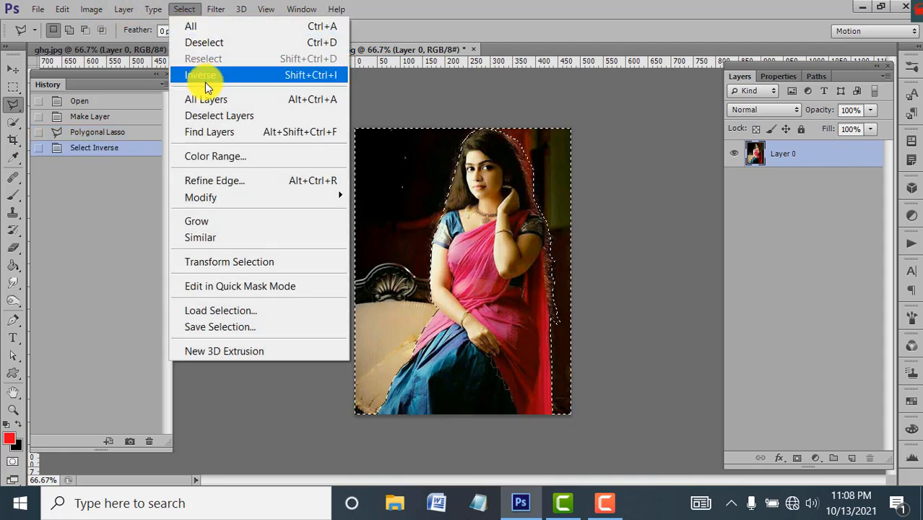
left_click(206, 75)
Shift the selected woman slightly downward within her photo using Free Transform and apply the transform
left_click(13, 70)
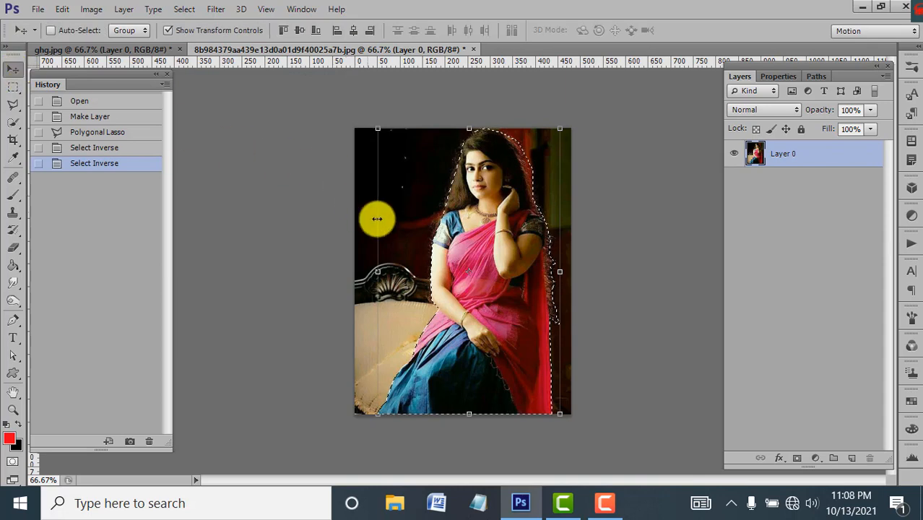
left_click_drag(472, 279, 389, 189)
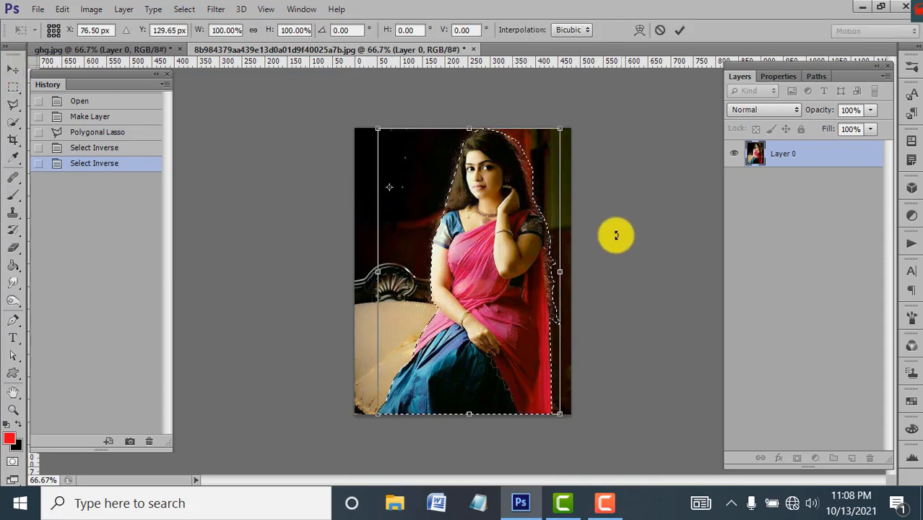
left_click_drag(513, 233, 513, 252)
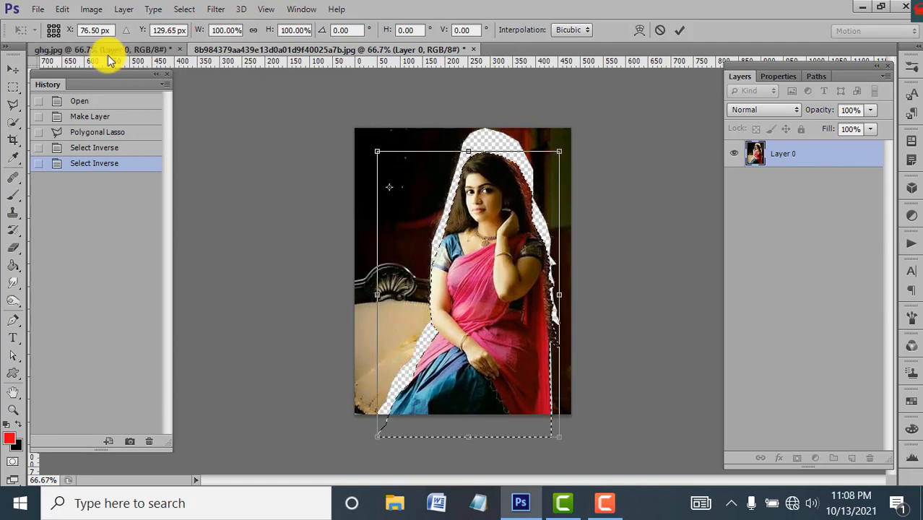
left_click(679, 29)
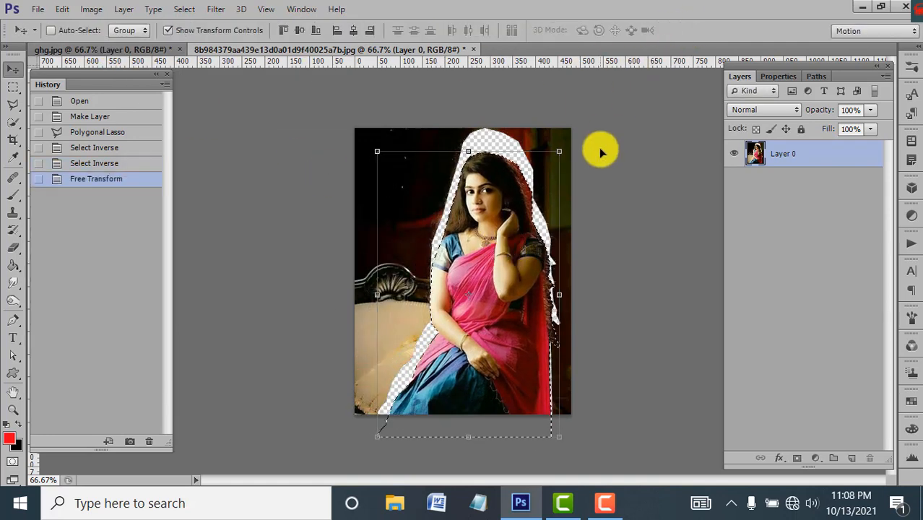
key("ctrl+t")
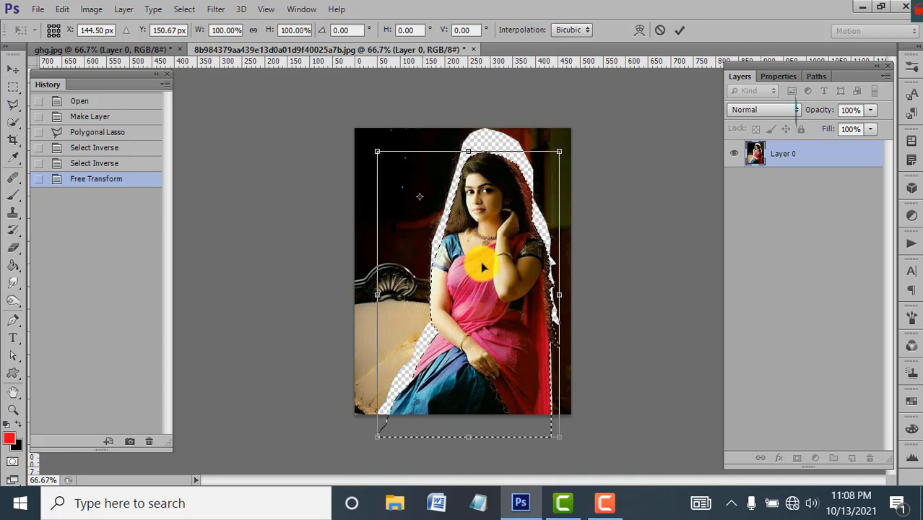
left_click(679, 30)
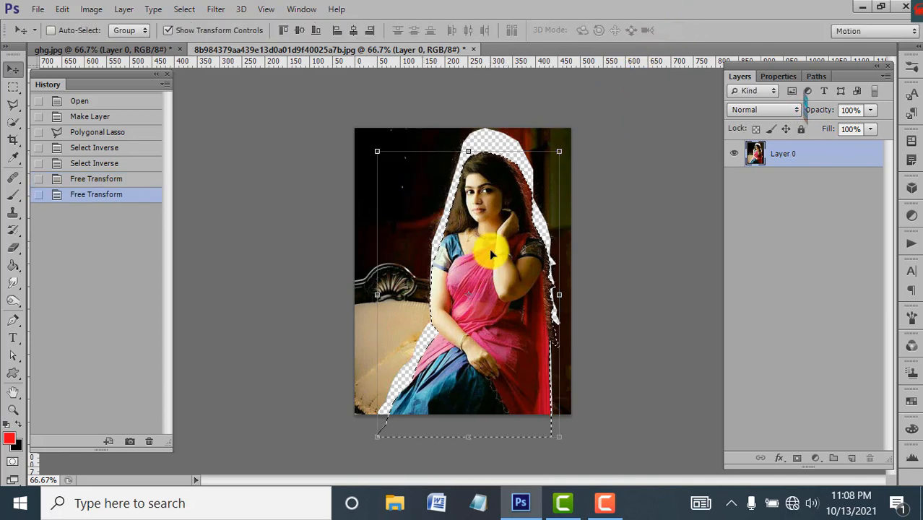
Bring the selected woman into the ghg.jpg room image as a new layer and flip her horizontally
left_click_drag(478, 244, 294, 144)
left_click_drag(429, 273, 428, 302)
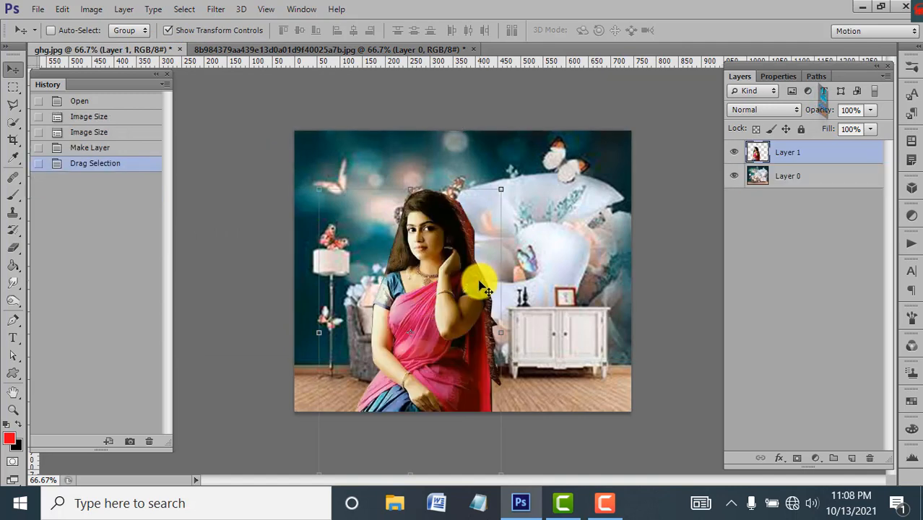
key("ctrl+t")
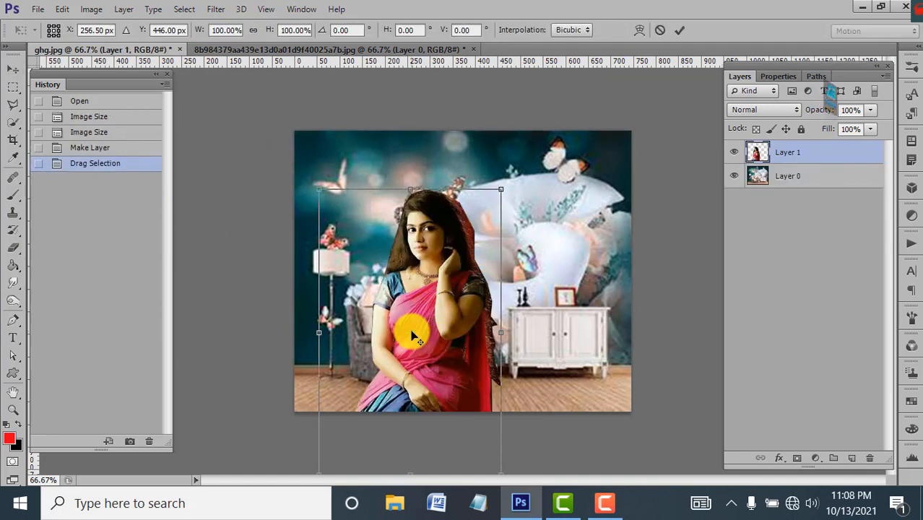
right_click(412, 331)
left_click(478, 306)
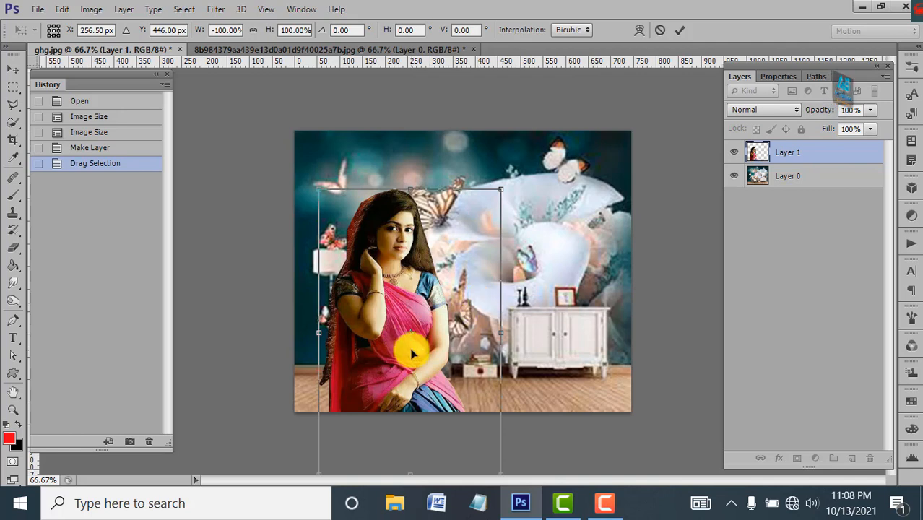
Scale the flipped woman to about 83.6% and position her over the armchair at about X 313 px, Y 346 px
left_click_drag(412, 353, 454, 297)
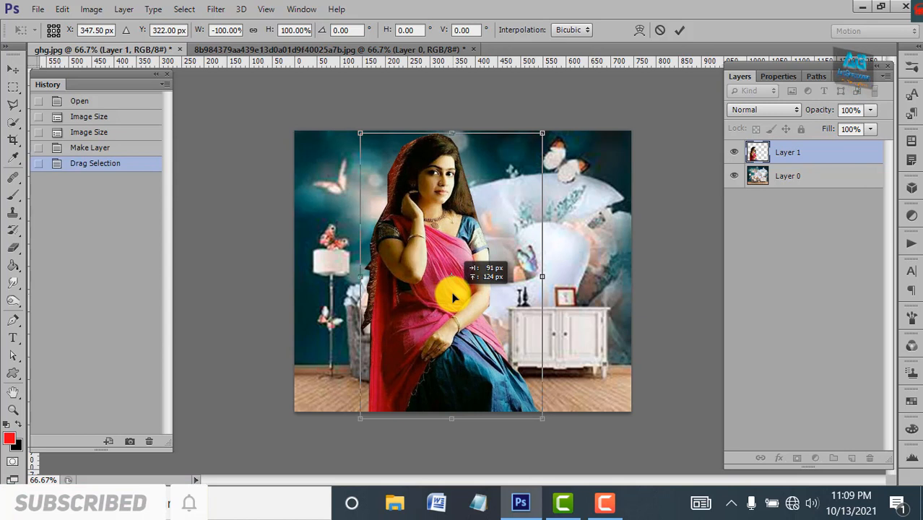
left_click_drag(454, 296, 453, 297)
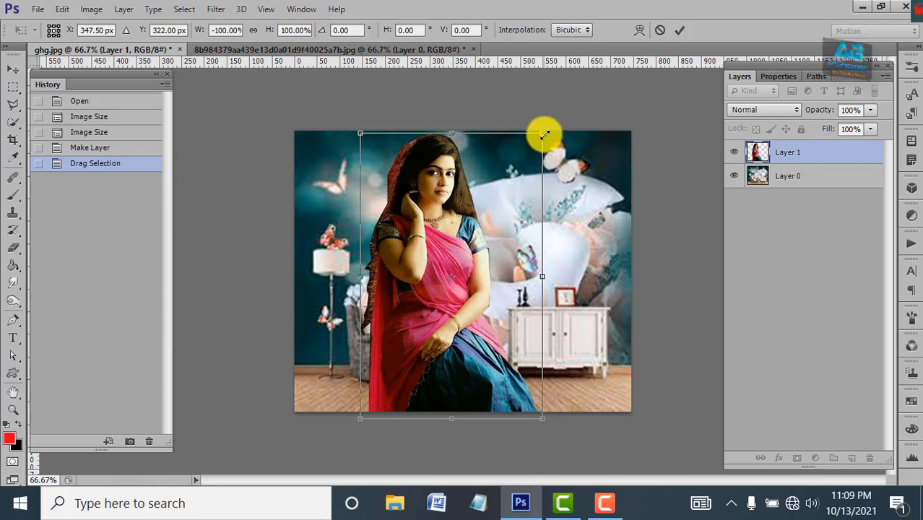
left_click_drag(543, 134, 522, 158)
left_click_drag(453, 292, 437, 295)
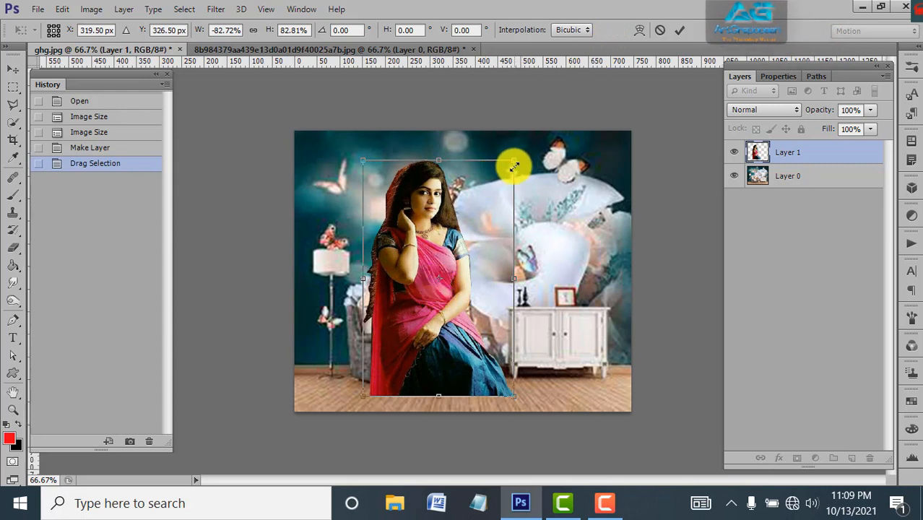
mouse_move(515, 158)
left_mouse_down()
mouse_move(508, 174)
mouse_move(515, 158)
left_mouse_up()
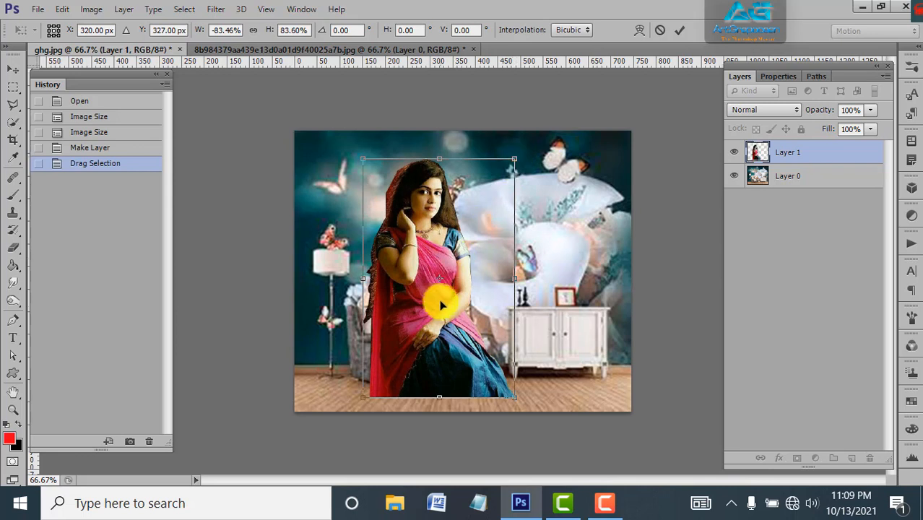
left_click_drag(427, 308, 423, 315)
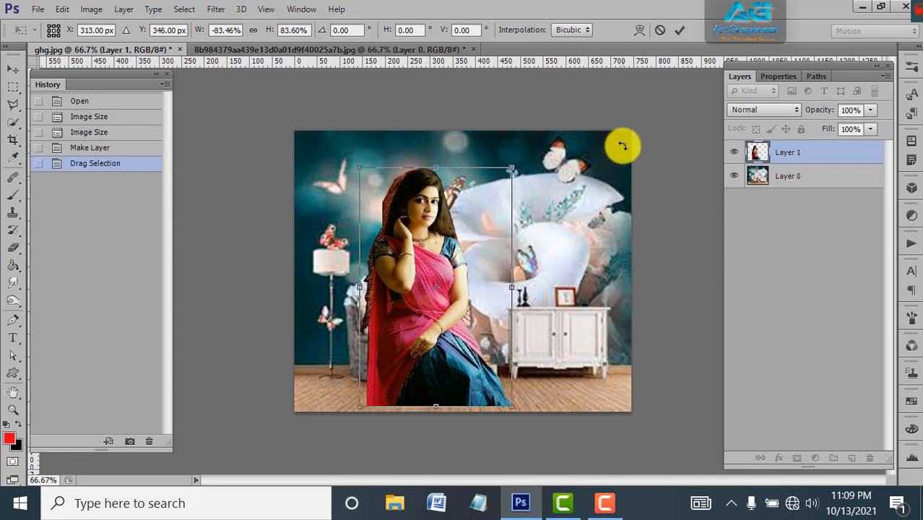
Set the woman layer's opacity to 55%, apply the transform and nudge her slightly upward to line up with the armchair
left_click(867, 113)
left_click_drag(842, 128, 832, 124)
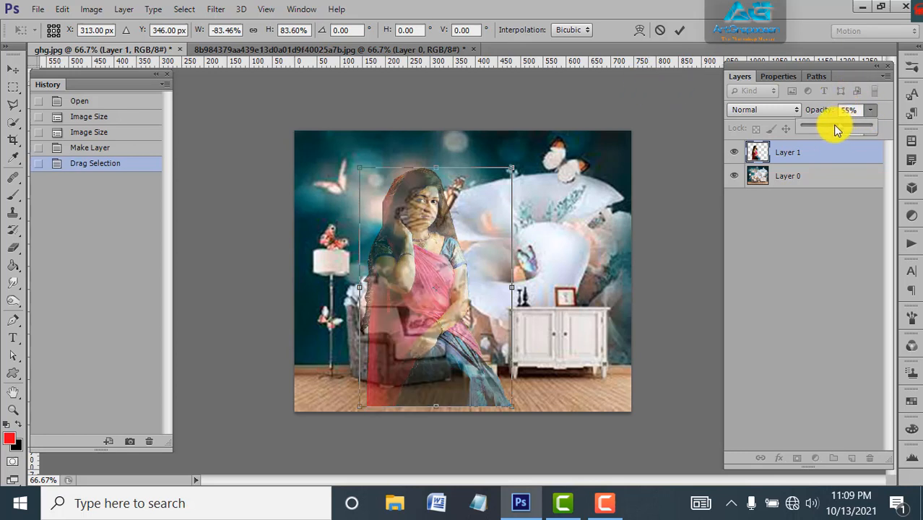
left_click(680, 30)
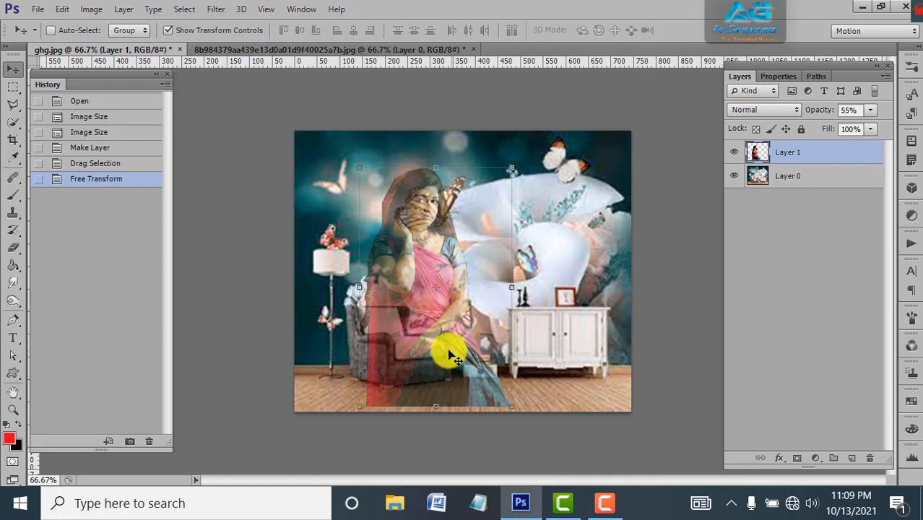
mouse_move(445, 353)
left_mouse_down()
mouse_move(445, 344)
mouse_move(468, 354)
mouse_move(443, 351)
left_mouse_up()
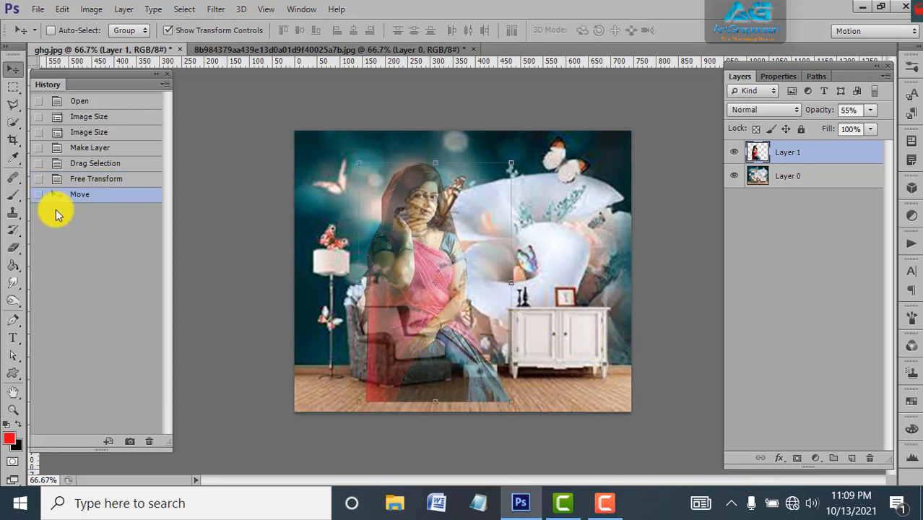
Erase the lower outer edge of the red veil over the armchair with a 15 px Eraser, and set the layer's opacity to 100%
left_click(10, 248)
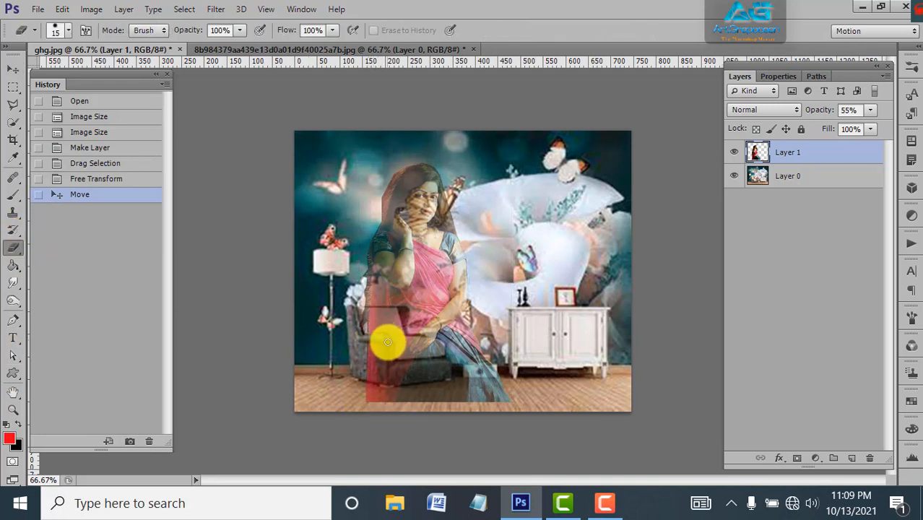
mouse_move(388, 342)
left_mouse_down()
mouse_move(380, 398)
mouse_move(386, 340)
mouse_move(377, 360)
mouse_move(378, 346)
mouse_move(367, 422)
mouse_move(374, 344)
mouse_move(363, 361)
mouse_move(371, 338)
mouse_move(367, 372)
mouse_move(378, 344)
left_mouse_up()
left_click_drag(380, 365, 311, 371)
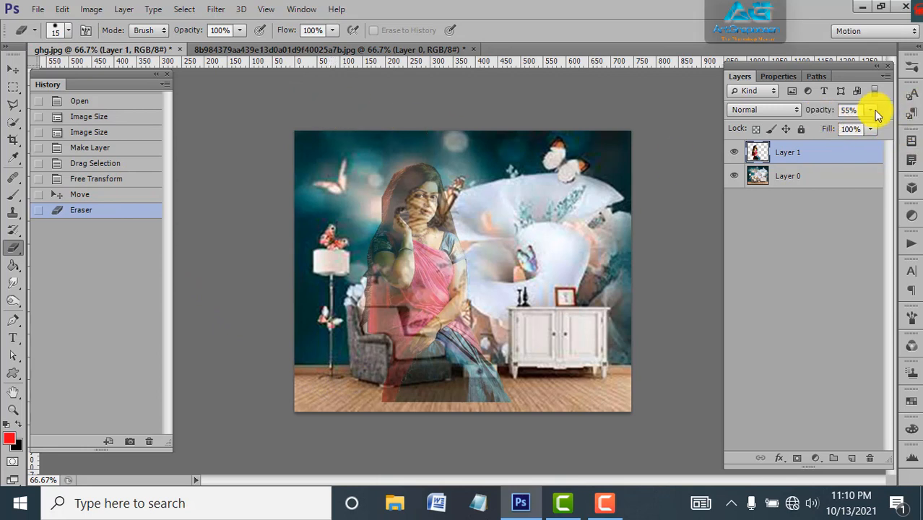
left_click_drag(855, 129, 892, 126)
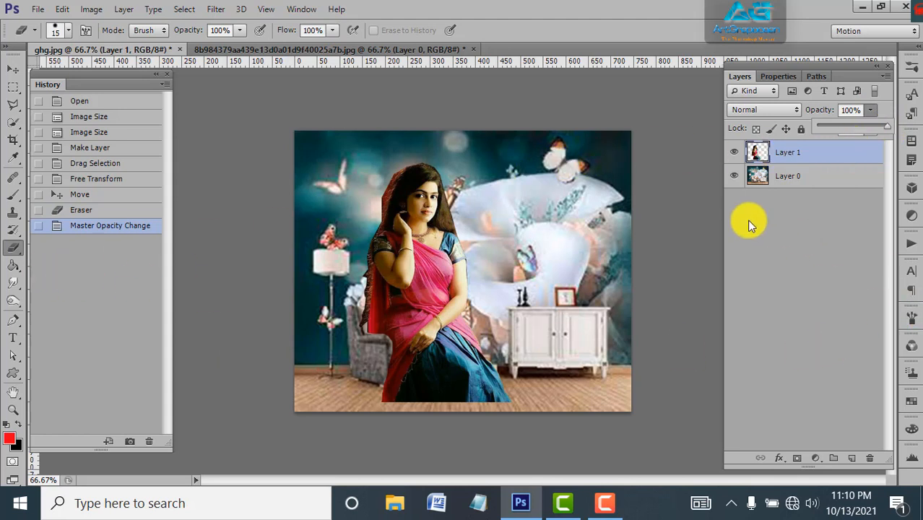
Add a Hue/Saturation adjustment above Layer 0 and colorize the room with hue 189, saturation 53 and lightness +4
left_click(830, 177)
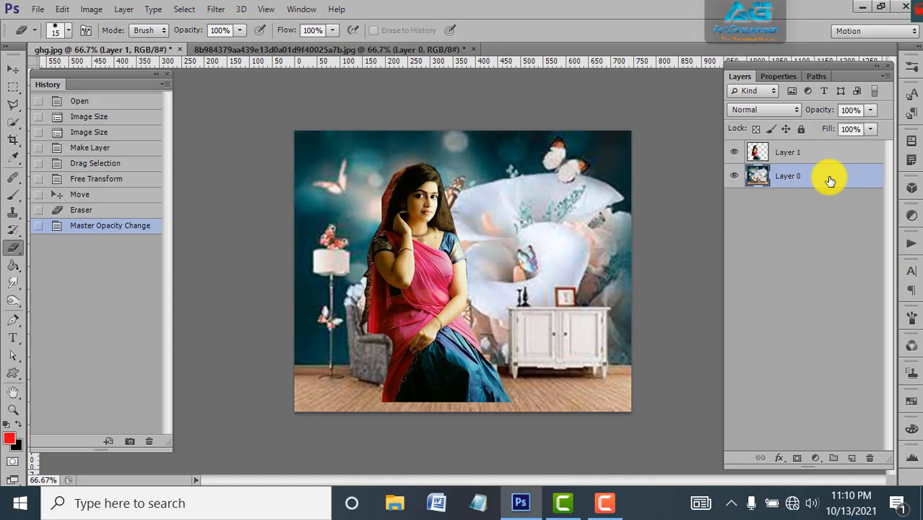
left_click(816, 460)
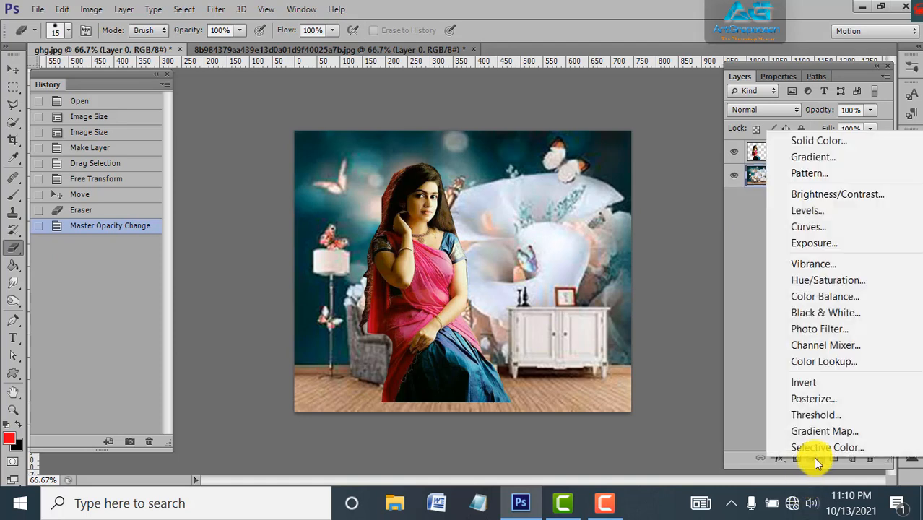
left_click(825, 283)
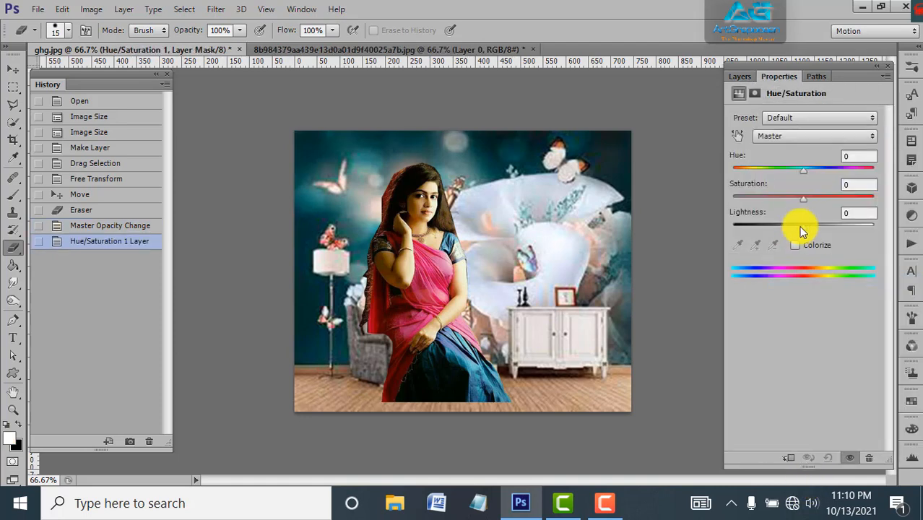
left_click_drag(804, 226, 814, 225)
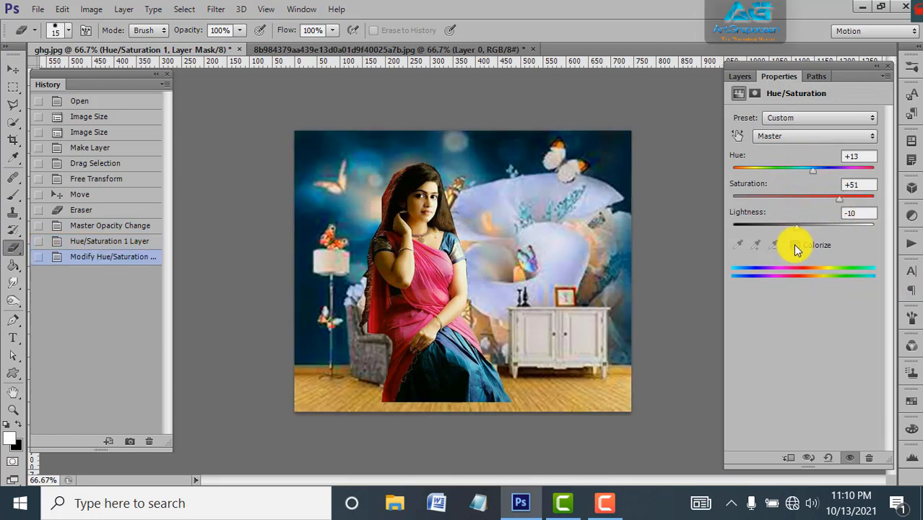
left_click(794, 245)
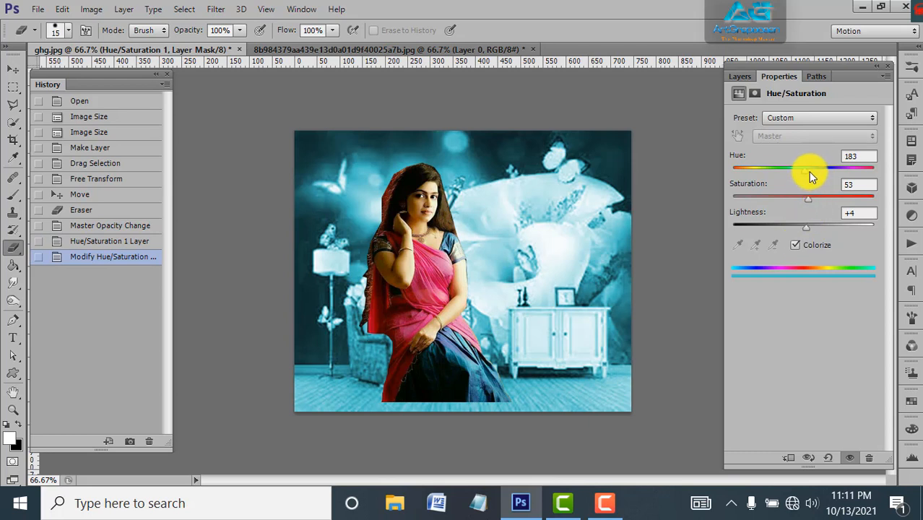
left_click_drag(803, 169, 805, 170)
left_click_drag(807, 178, 810, 177)
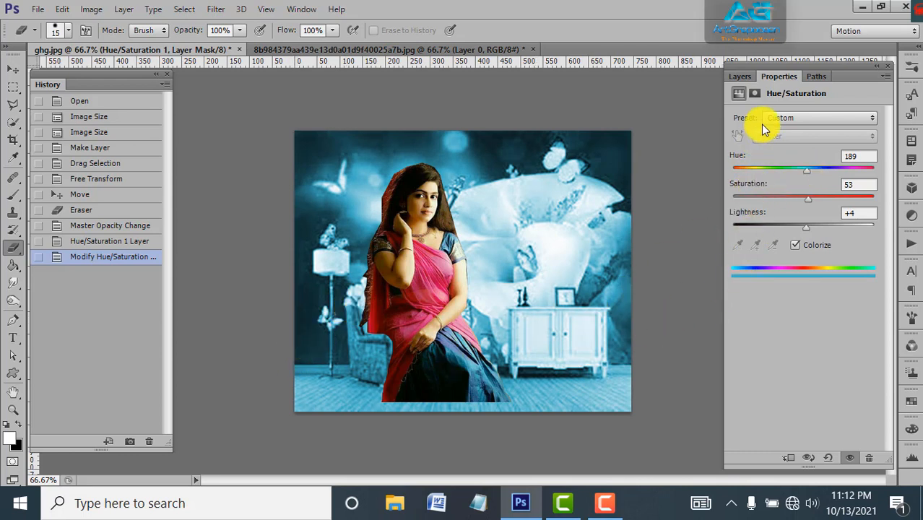
left_click(739, 75)
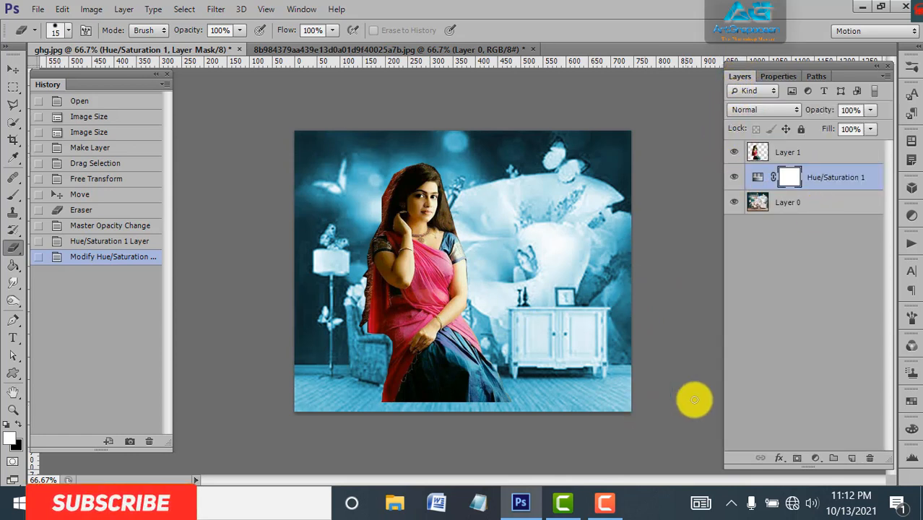
On Layer 1, clone red fabric onto the lower outer corner of the woman's sari with a 15 px Clone Stamp
left_click(762, 154)
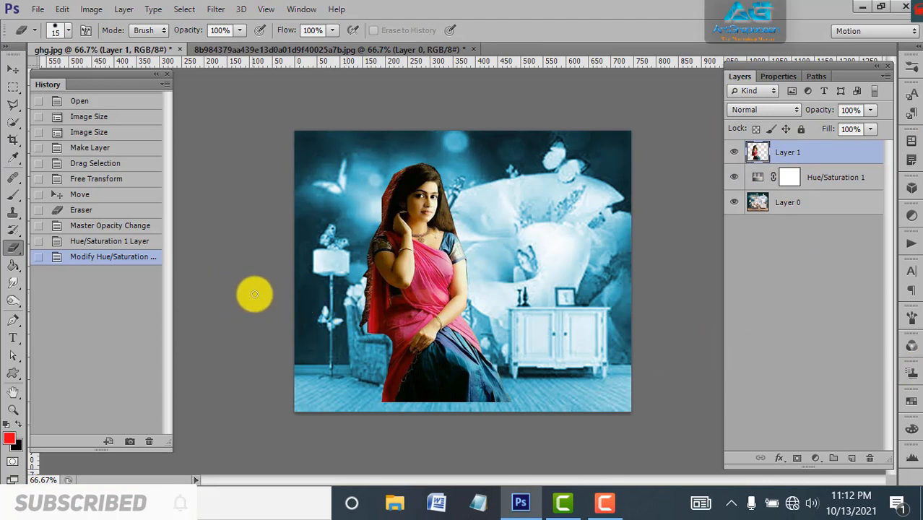
left_click(19, 213)
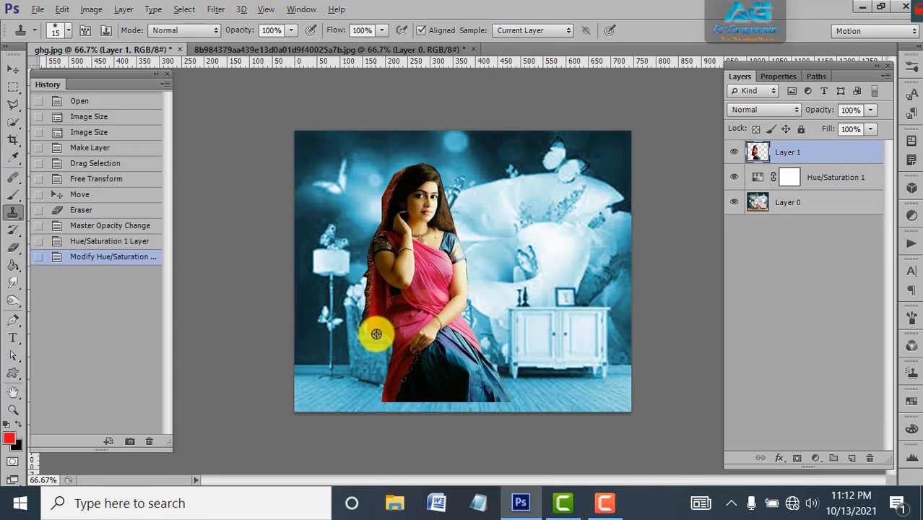
left_click_drag(376, 333, 386, 395)
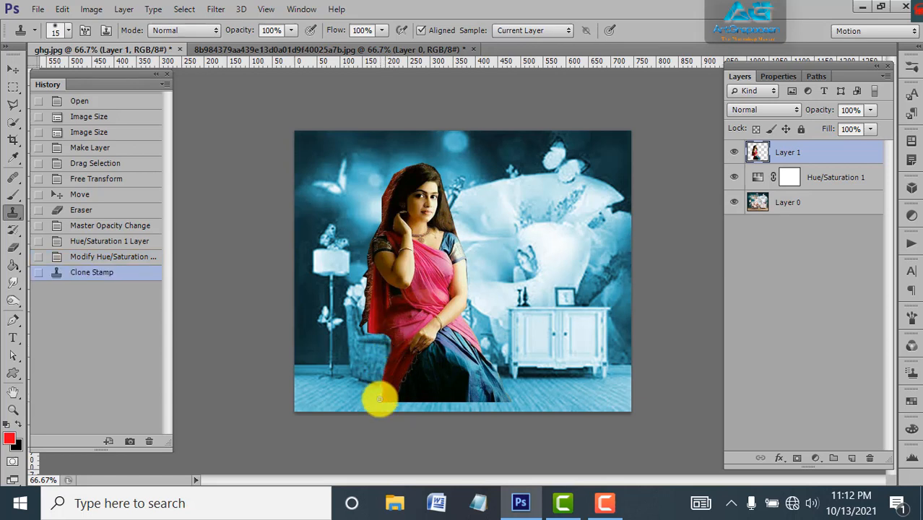
left_click_drag(373, 406, 386, 374)
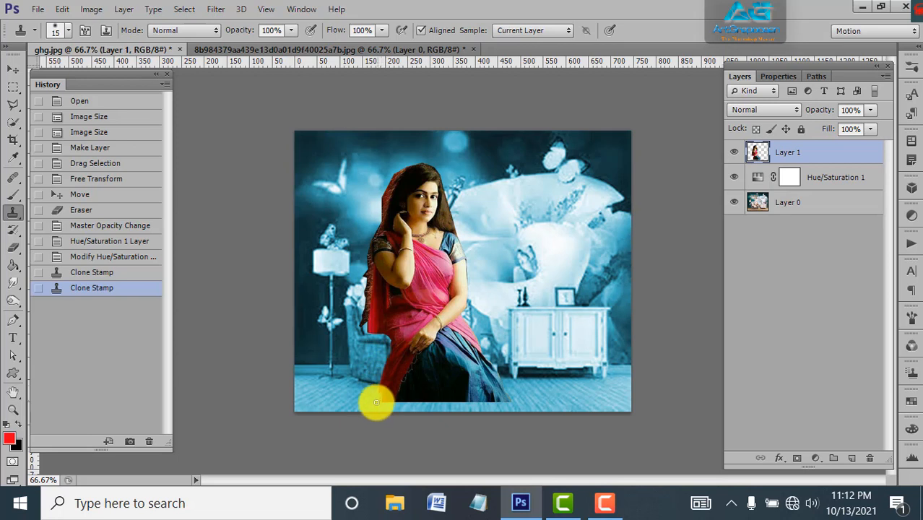
left_click_drag(376, 402, 378, 399)
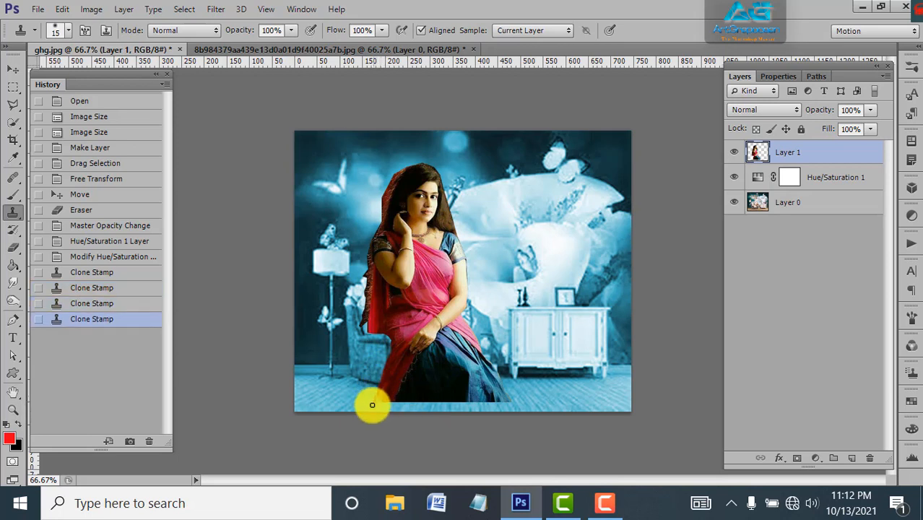
left_click(372, 405)
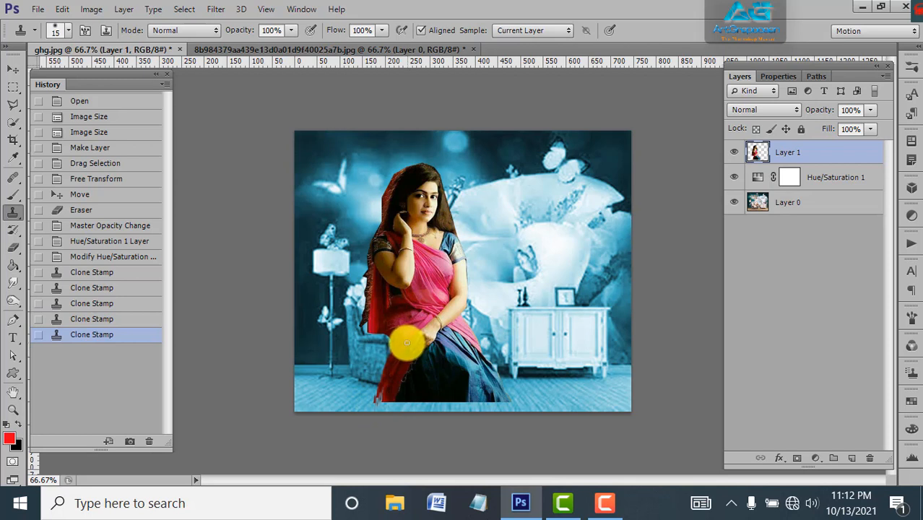
key("ctrl+z")
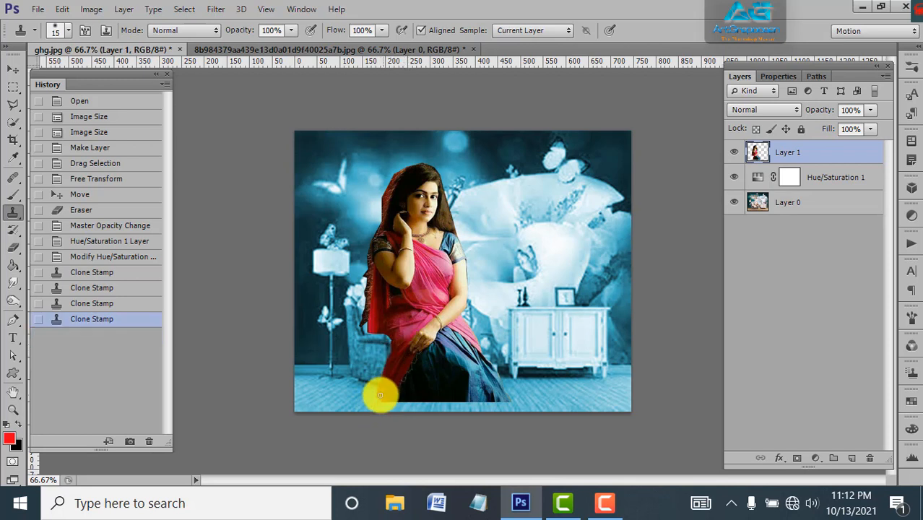
left_click(369, 410)
key("ctrl+z")
left_click(374, 402)
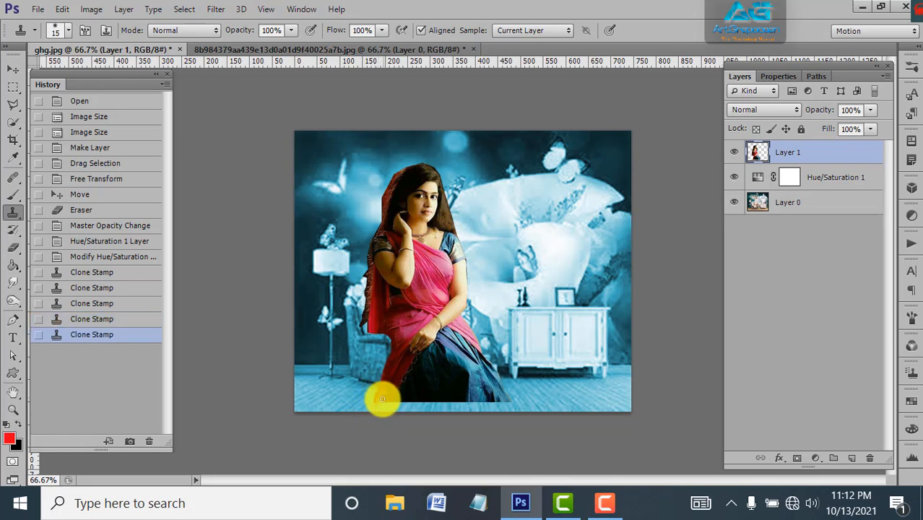
left_click(374, 417)
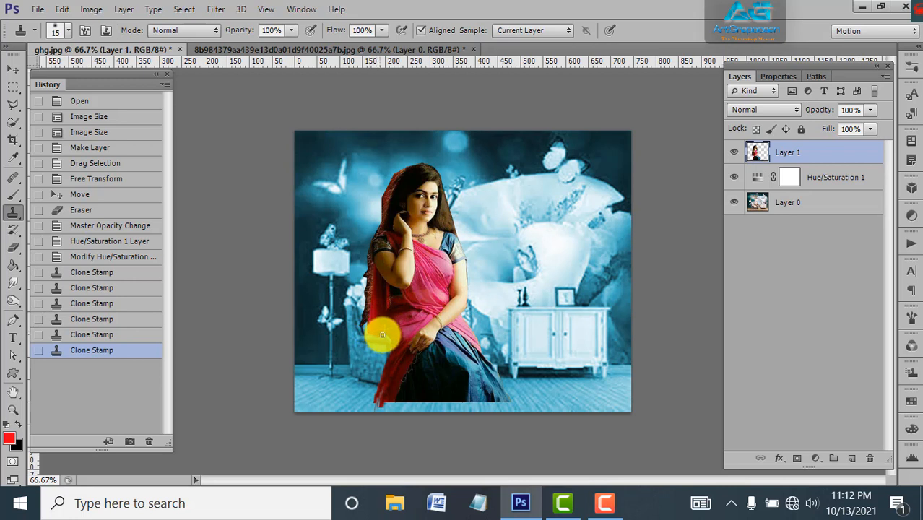
Clone red fabric along the veil's lower edge over the armchair seat, blending it into the sari
left_click_drag(388, 342, 394, 363)
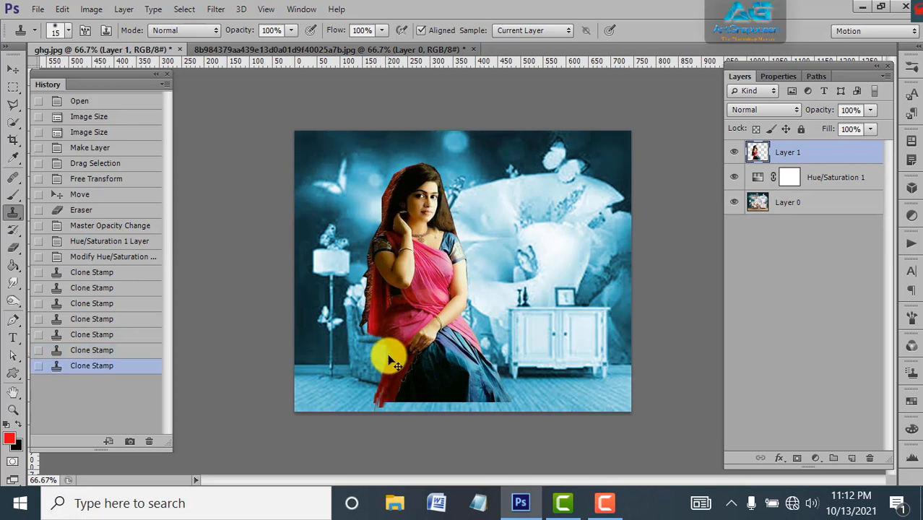
key("ctrl+z")
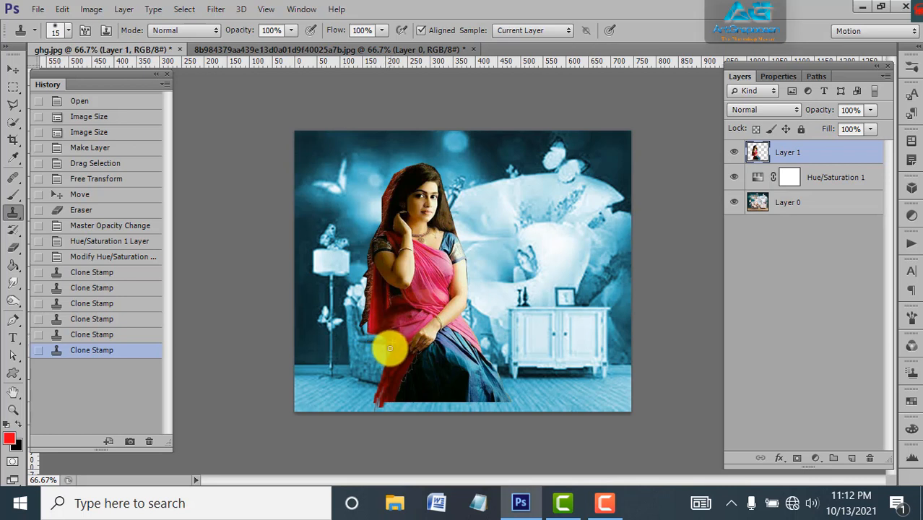
left_click_drag(384, 355, 371, 380)
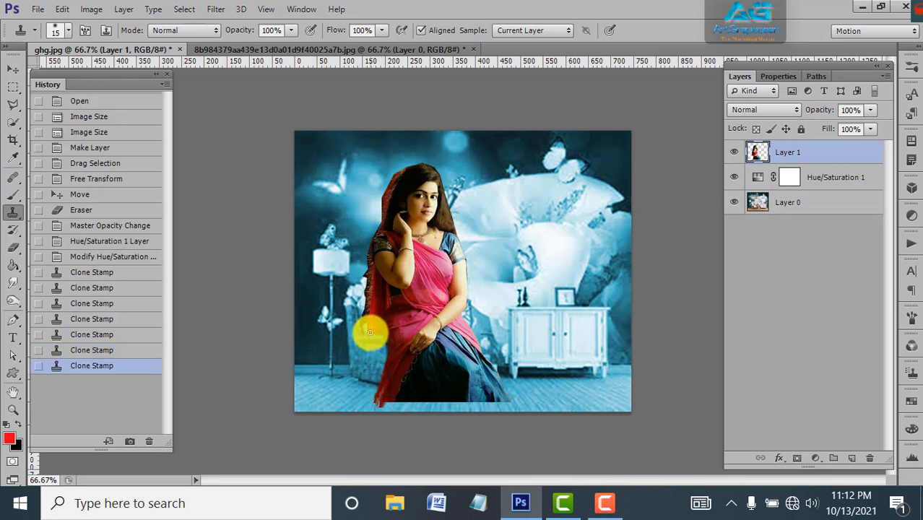
mouse_move(367, 329)
left_mouse_down()
mouse_move(341, 357)
mouse_move(379, 333)
left_mouse_up()
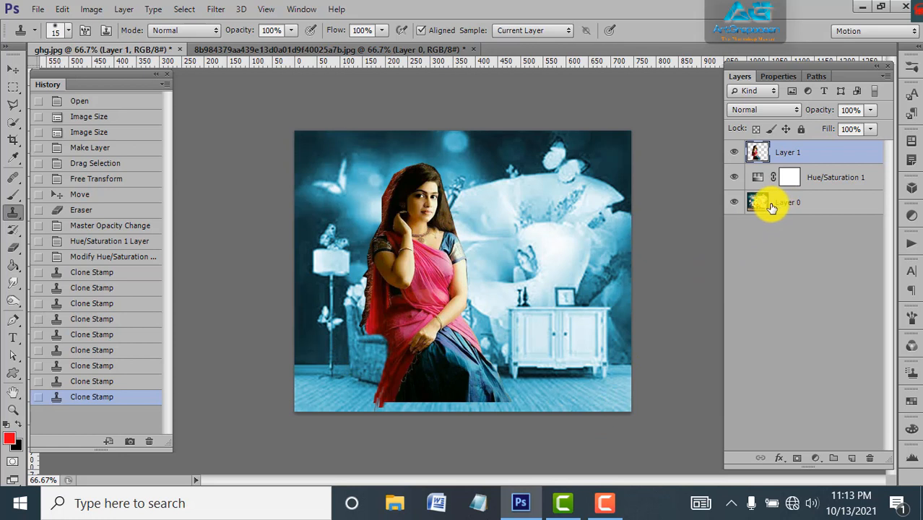
Extend the cut-off sari and blue skirt hem down to the image's lower edge with a 70 px Clone Stamp
mouse_move(449, 405)
left_mouse_down()
mouse_move(474, 405)
mouse_move(479, 395)
left_mouse_up()
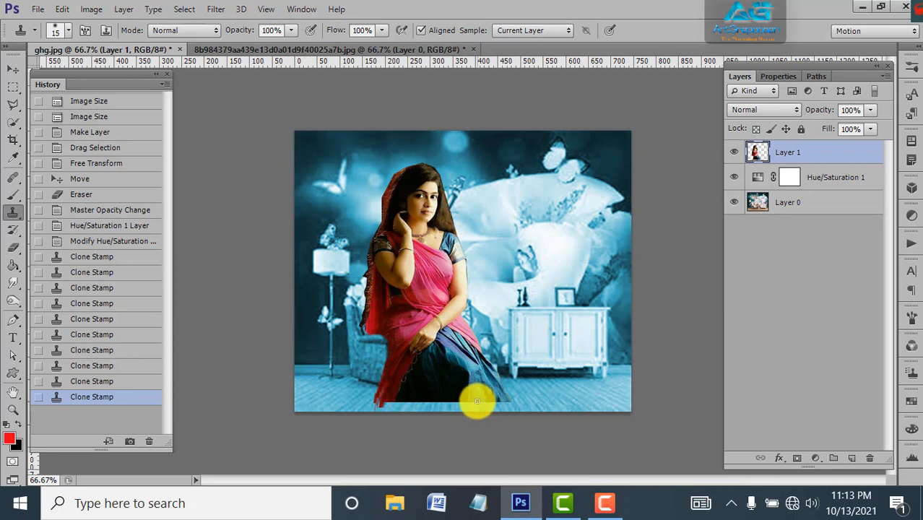
key("p")
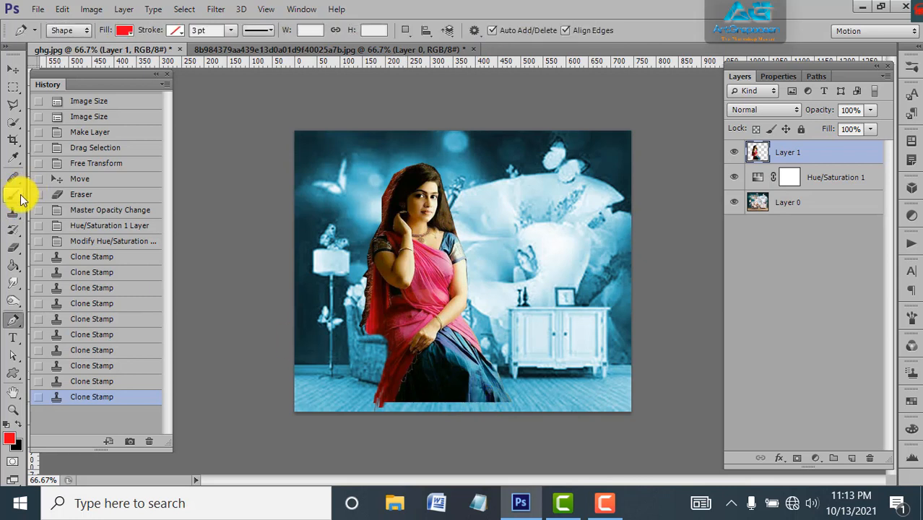
left_click(15, 211)
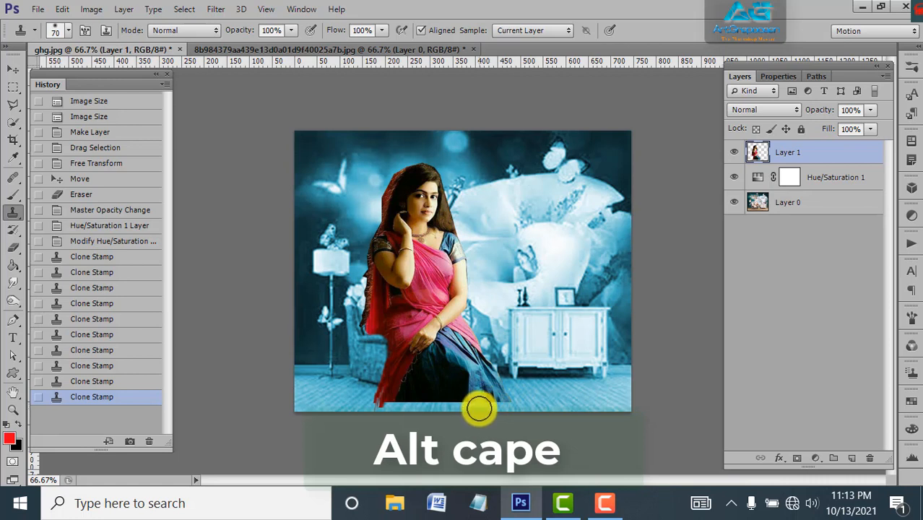
mouse_move(479, 409)
left_mouse_down()
mouse_move(528, 418)
mouse_move(497, 408)
mouse_move(509, 413)
left_mouse_up()
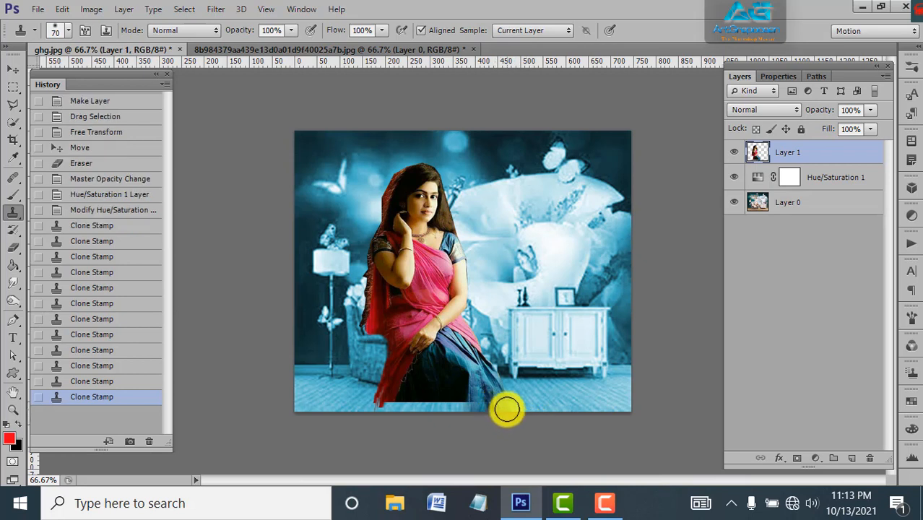
left_click(507, 409)
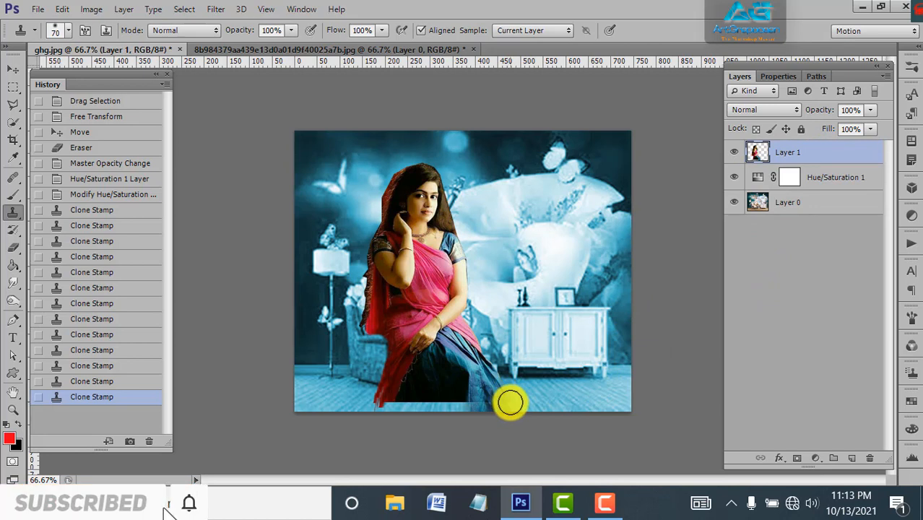
mouse_move(515, 417)
left_mouse_down()
mouse_move(489, 399)
mouse_move(487, 421)
mouse_move(481, 404)
mouse_move(459, 447)
left_mouse_up()
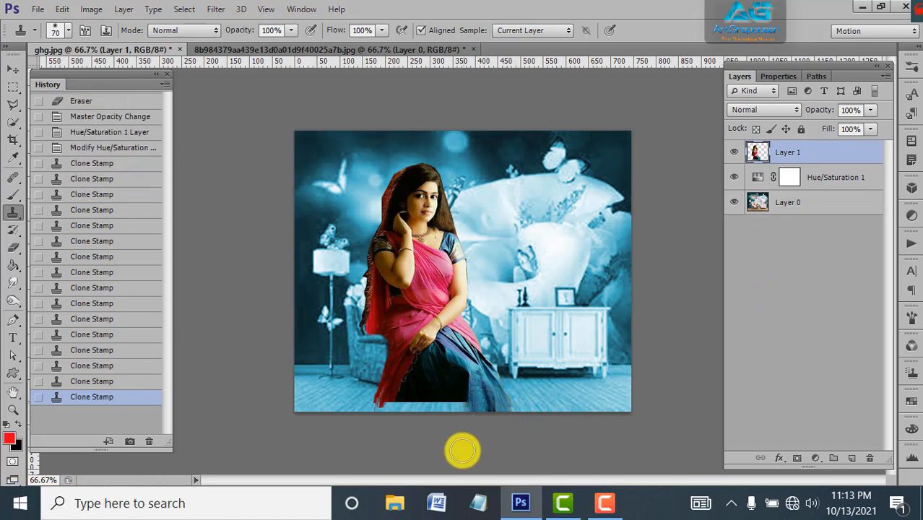
left_click(457, 398, "alt")
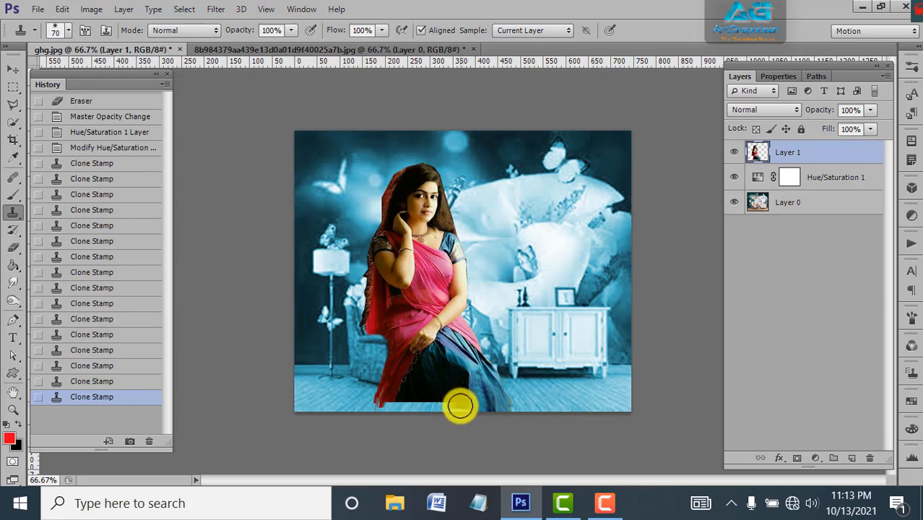
mouse_move(460, 408)
left_mouse_down()
mouse_move(438, 401)
mouse_move(433, 420)
mouse_move(411, 408)
left_mouse_up()
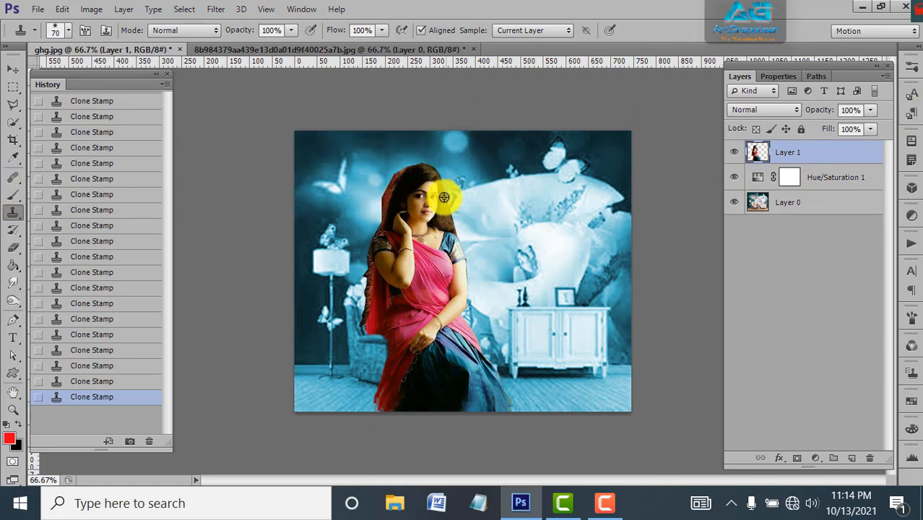
Erase the leftover veil behind the woman's head and trim its outer edge above the armchair with a 15 px Eraser
left_click(12, 248)
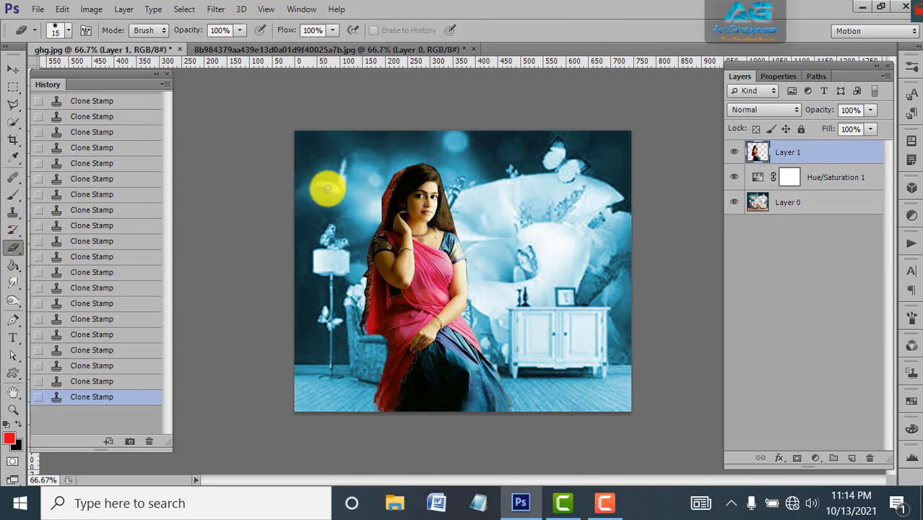
mouse_move(407, 166)
left_mouse_down()
mouse_move(369, 226)
mouse_move(376, 198)
left_mouse_up()
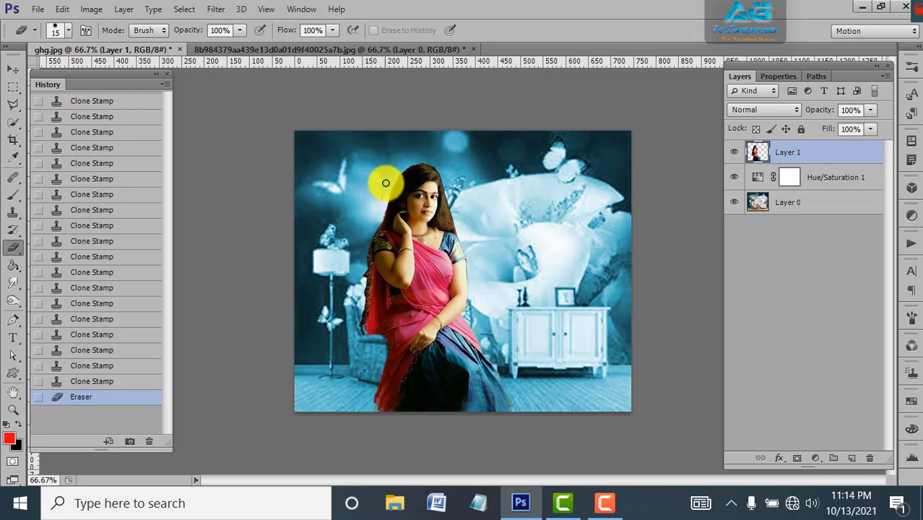
mouse_move(398, 162)
left_mouse_down()
mouse_move(428, 156)
mouse_move(406, 150)
mouse_move(369, 189)
left_mouse_up()
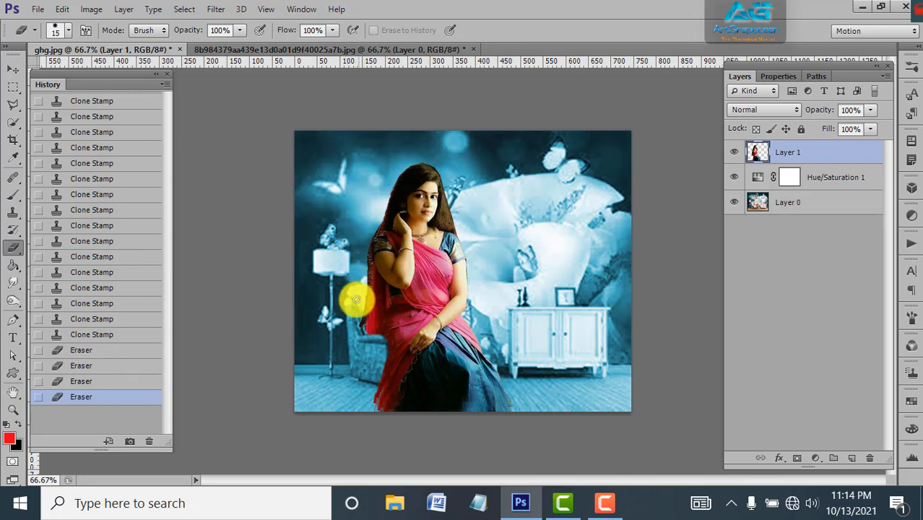
left_click_drag(359, 330, 355, 296)
Darken the veil's lower outer edge with a 10 px Pattern Stamp at 13% opacity, and return to the Clone Stamp
left_click(13, 214)
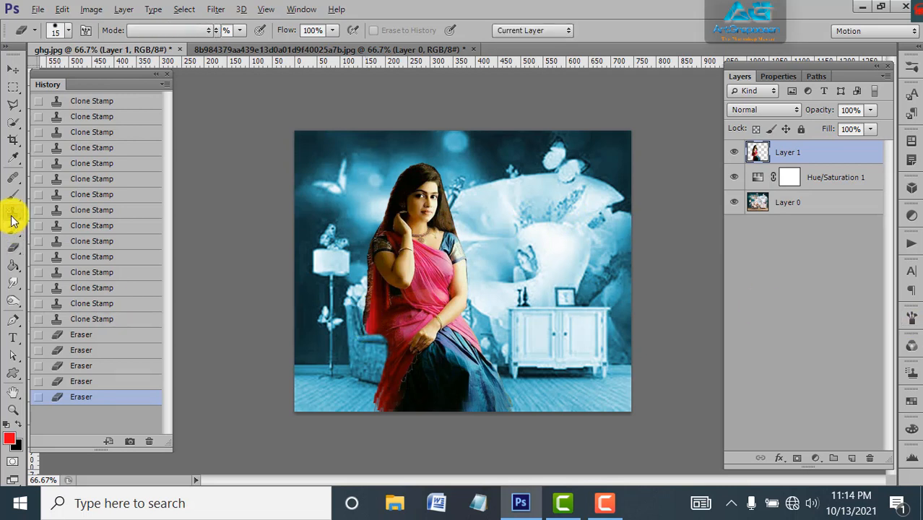
left_click_drag(365, 330, 367, 318)
left_click(364, 317)
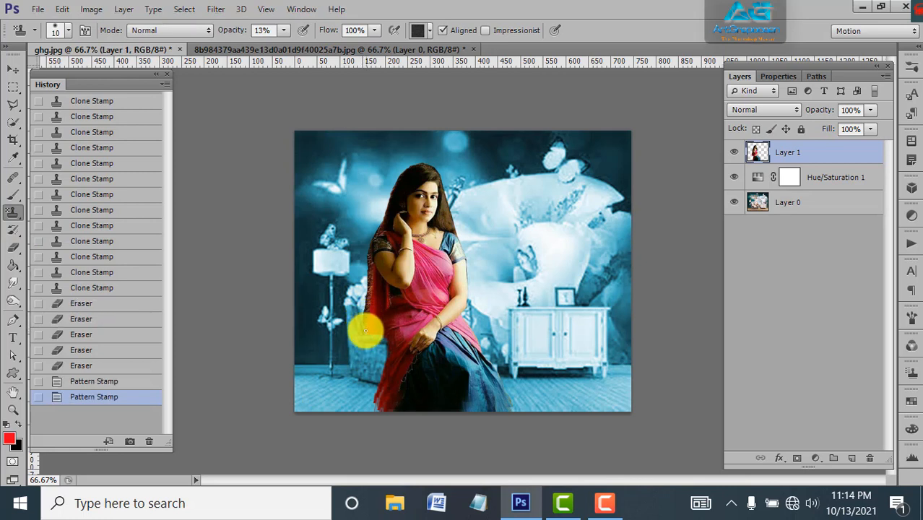
left_click_drag(366, 322, 367, 307)
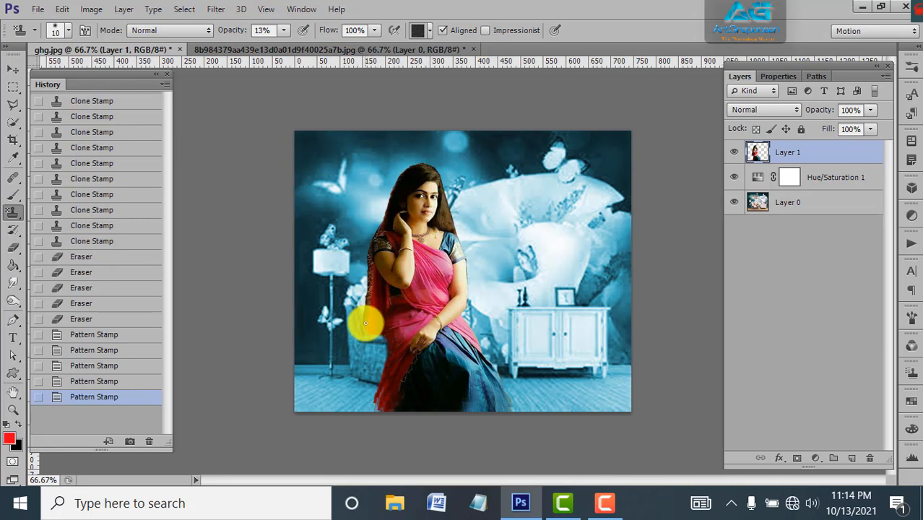
left_click_drag(14, 214, 46, 210)
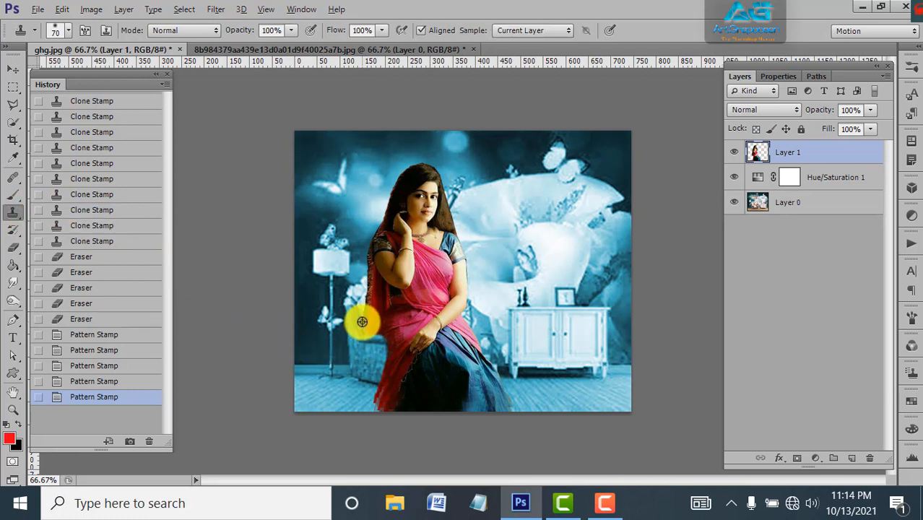
Rebuild the veil's lower outer edge beside the armchair with a 35 px Clone Stamp, widening the red fabric over the chair
key("o")
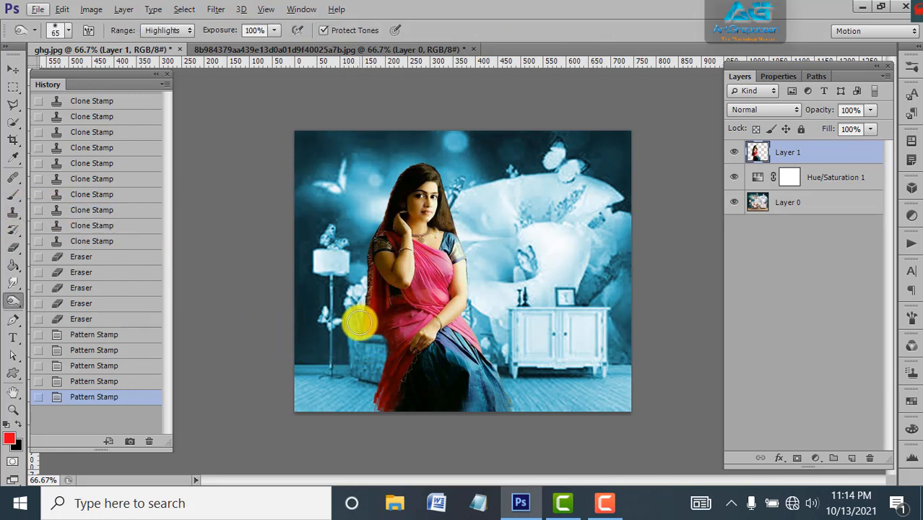
key("p")
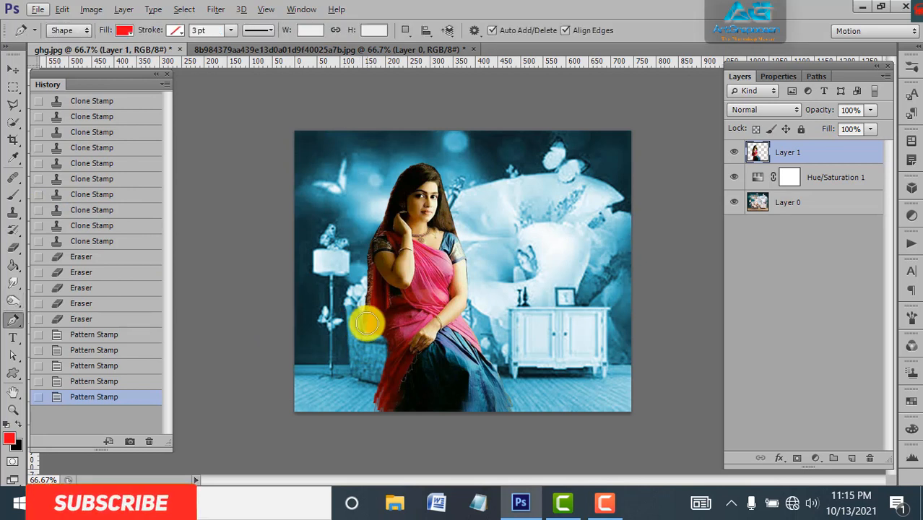
left_click(13, 211)
key("bracketleft")
key("bracketleft")
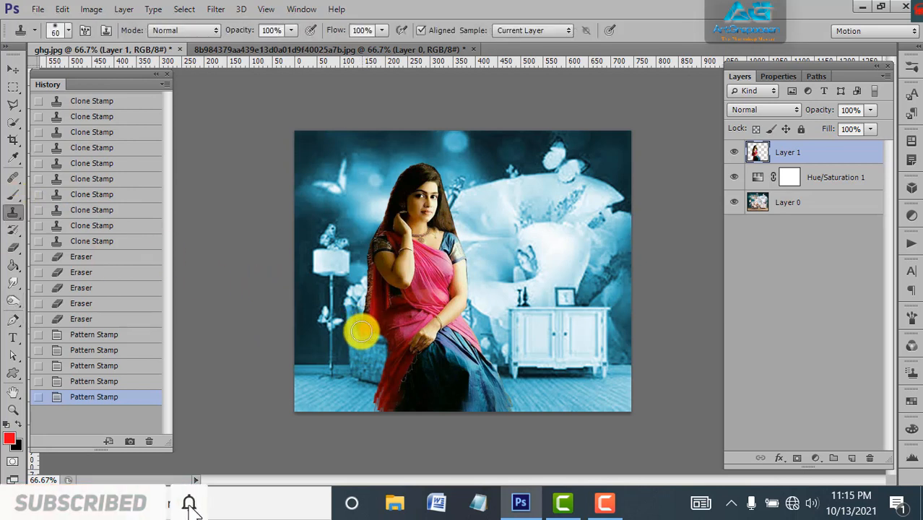
key("bracketleft")
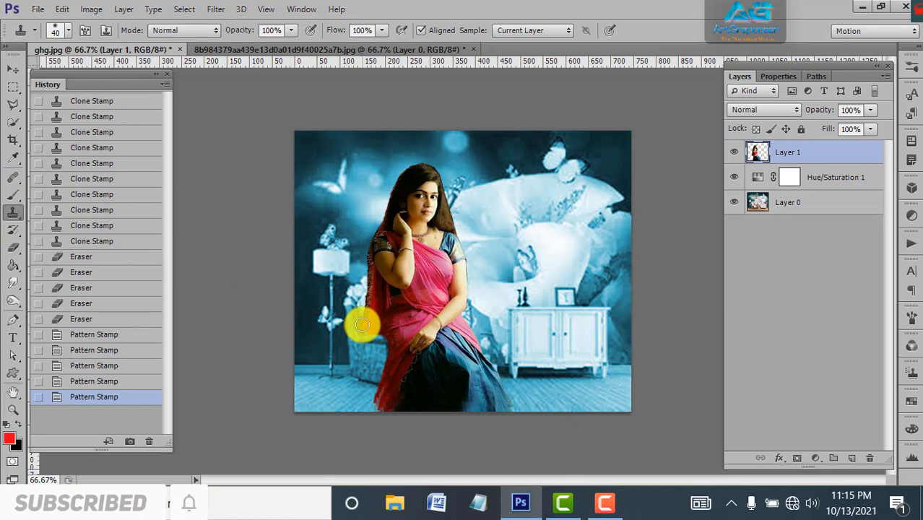
key("bracketleft")
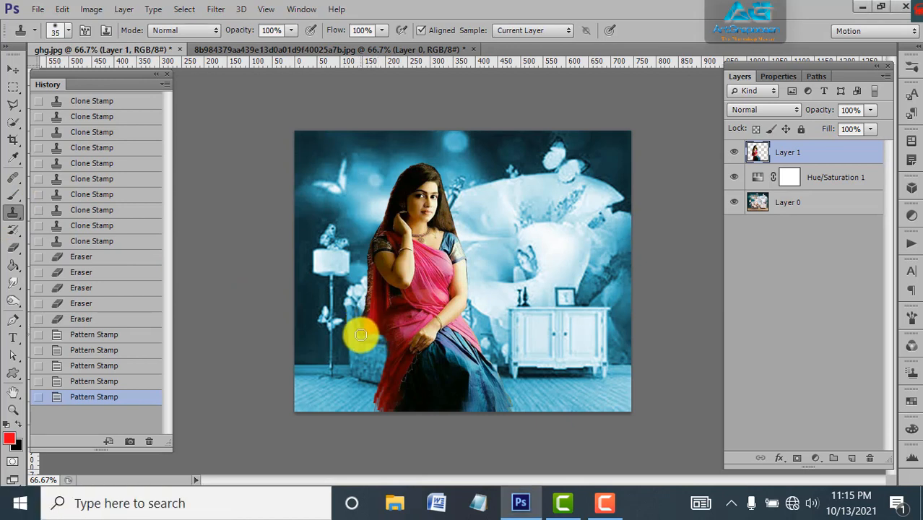
left_click(361, 321)
left_click(361, 327)
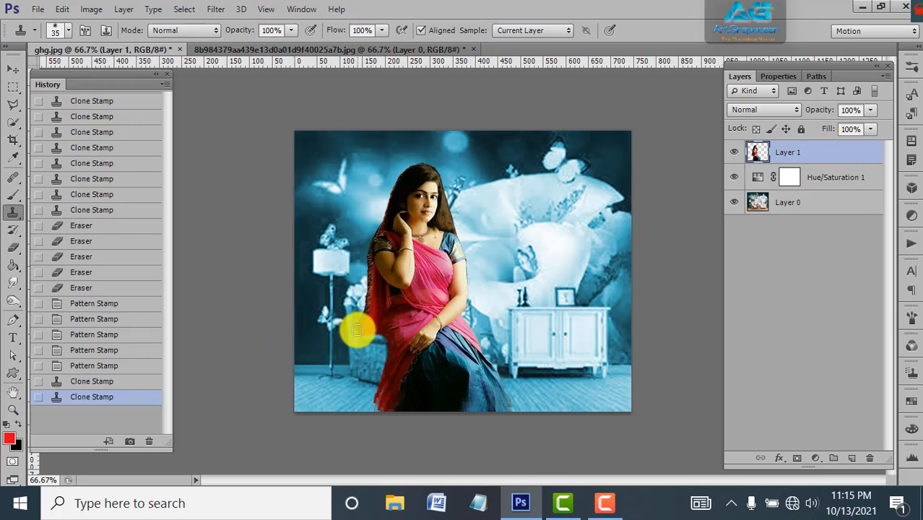
left_click_drag(356, 333, 336, 365)
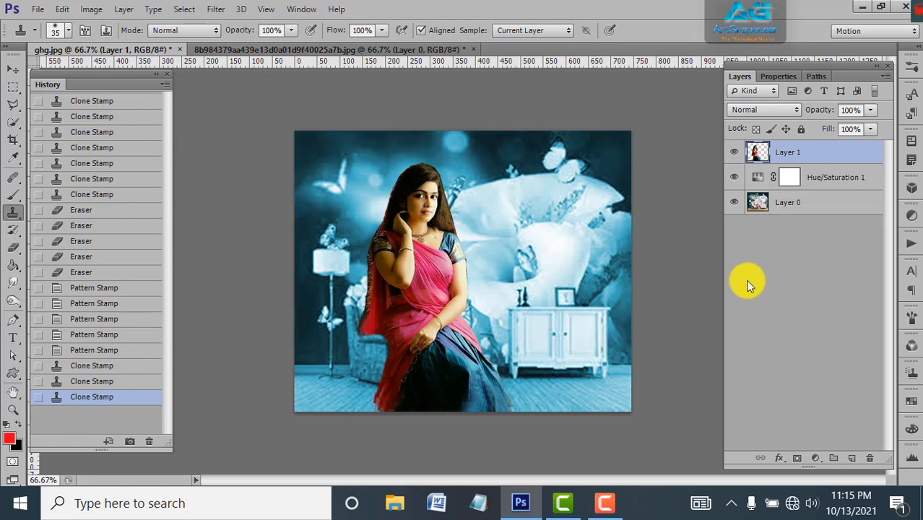
Add a new layer above the woman's layer and set its blend mode to Soft Light
key("ctrl+minus")
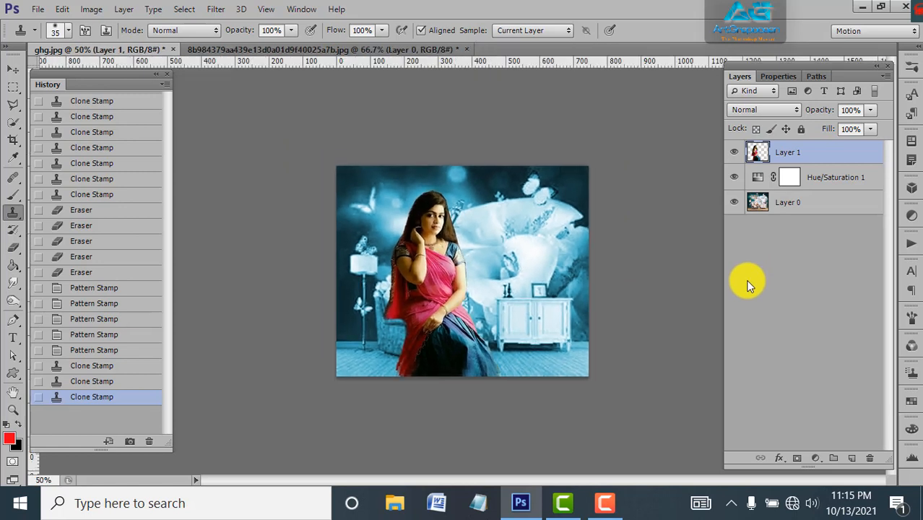
key("ctrl+plus")
key("ctrl+plus")
key("ctrl+plus")
key("ctrl+plus")
key("ctrl+plus")
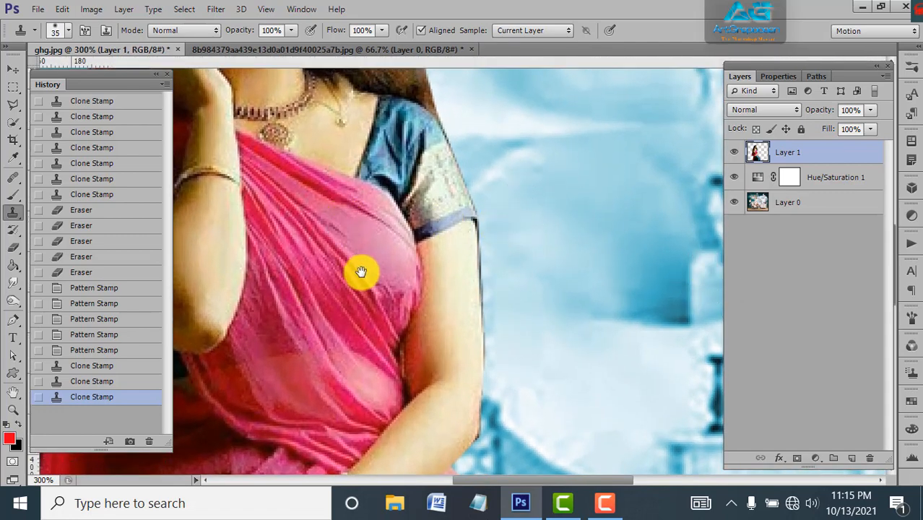
left_click_drag(360, 271, 497, 383)
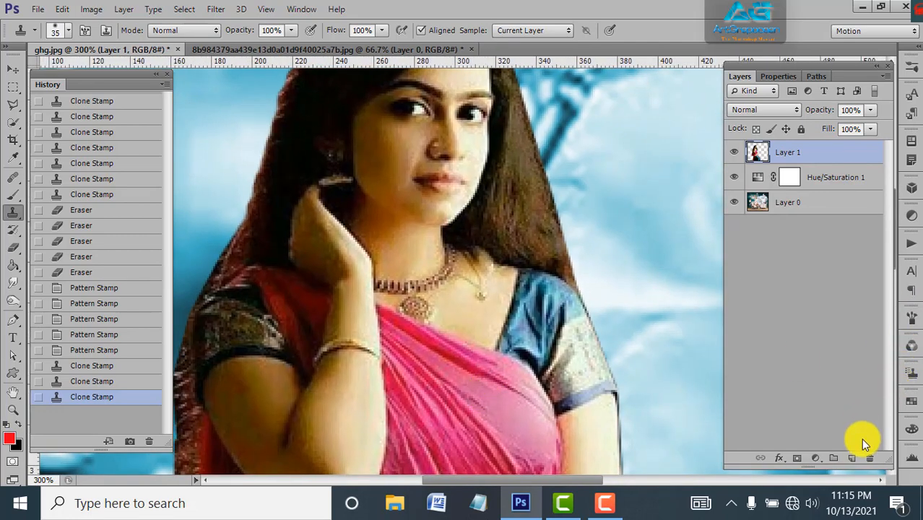
left_click_drag(536, 313, 516, 341)
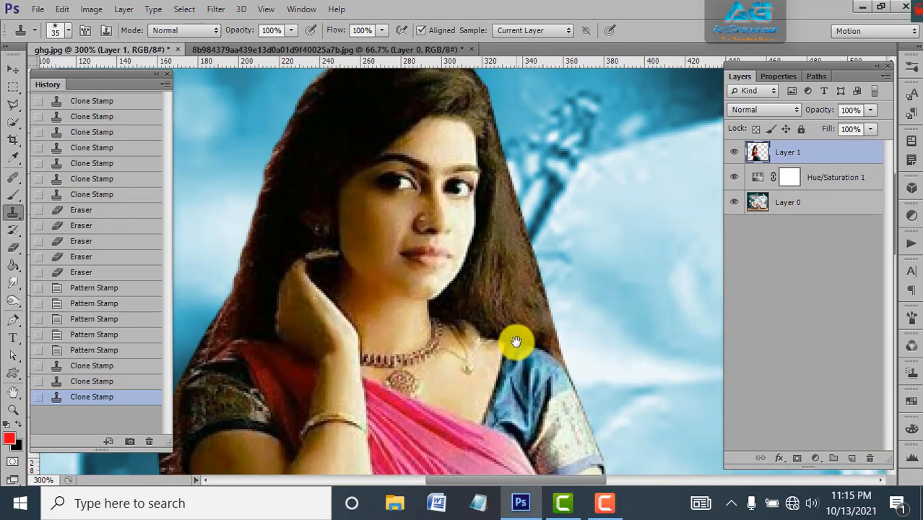
left_click(851, 458)
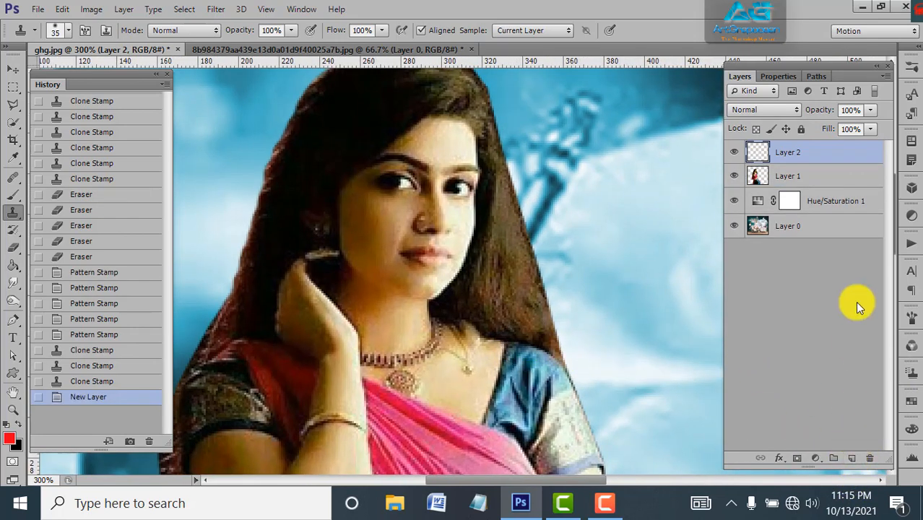
left_click(765, 109)
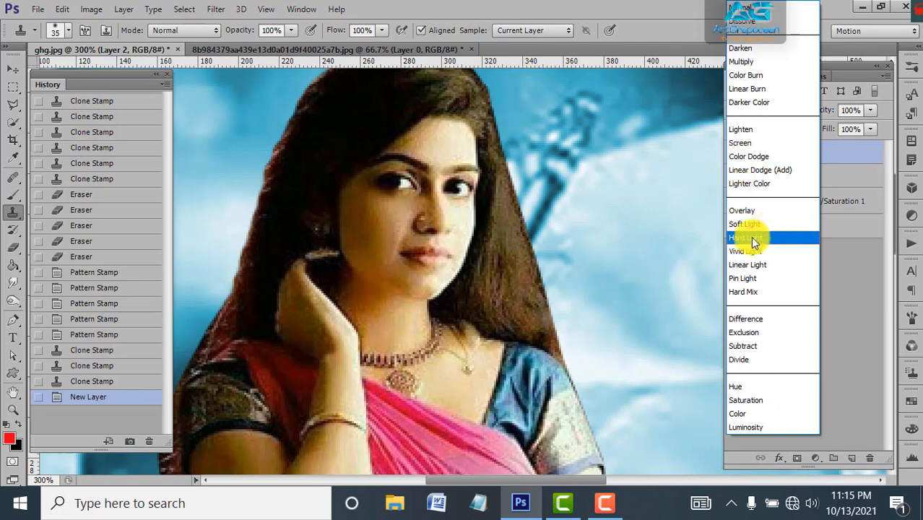
left_click(783, 224)
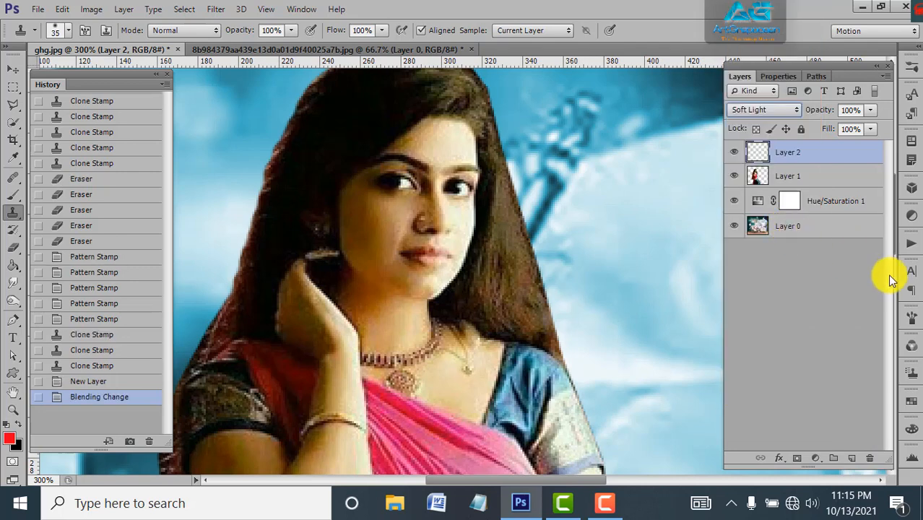
Paint the woman's lips red on the Soft Light layer with a 2 px Brush
left_click(13, 194)
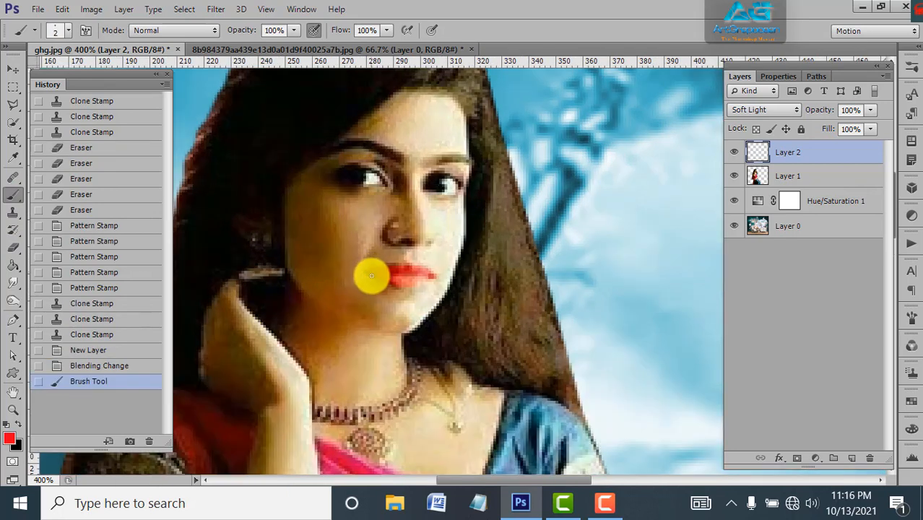
mouse_move(370, 275)
left_mouse_down()
mouse_move(404, 287)
mouse_move(426, 282)
left_mouse_up()
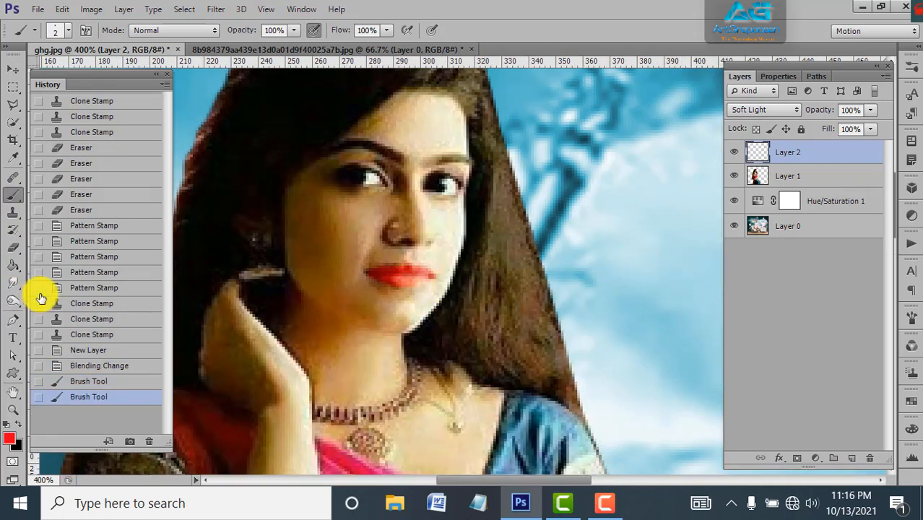
key("x")
key("ctrl+0")
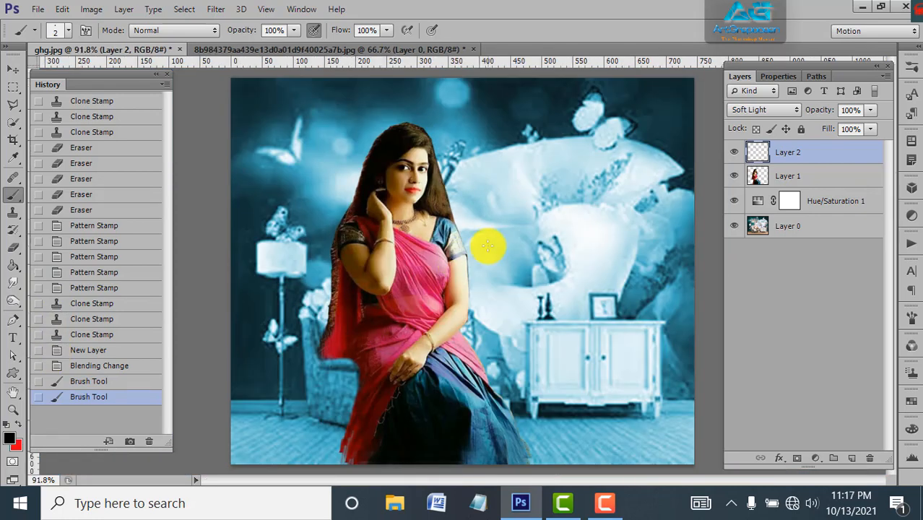
Set the foreground colour to white (ffffff) for brightening the woman's skin
key("ctrl+minus")
key("ctrl+minus")
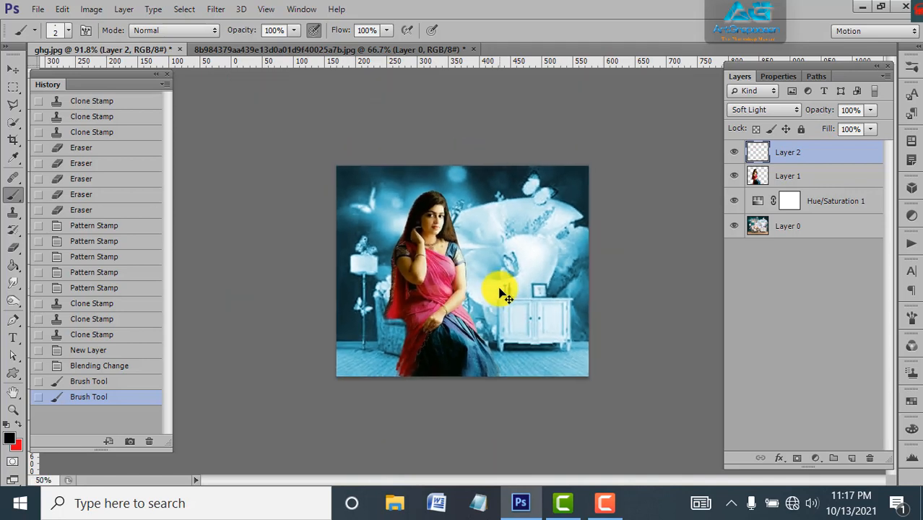
key("ctrl+0")
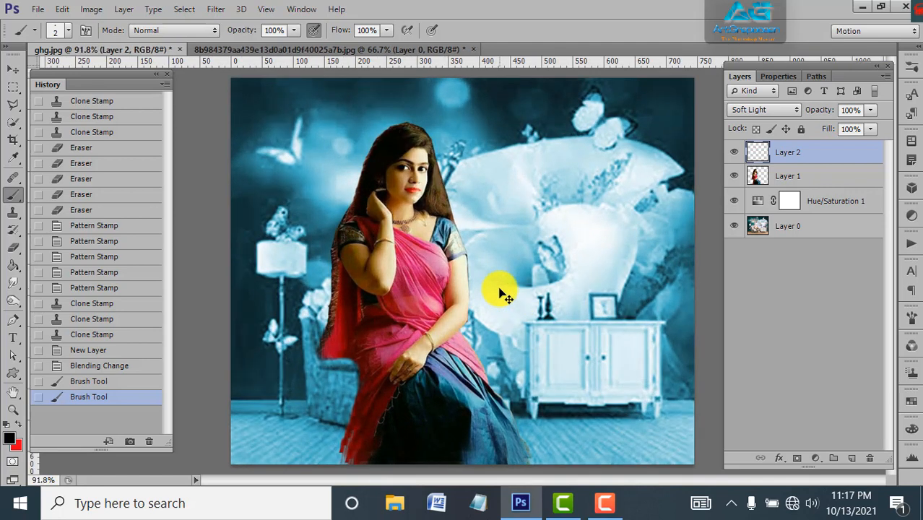
key("ctrl+minus")
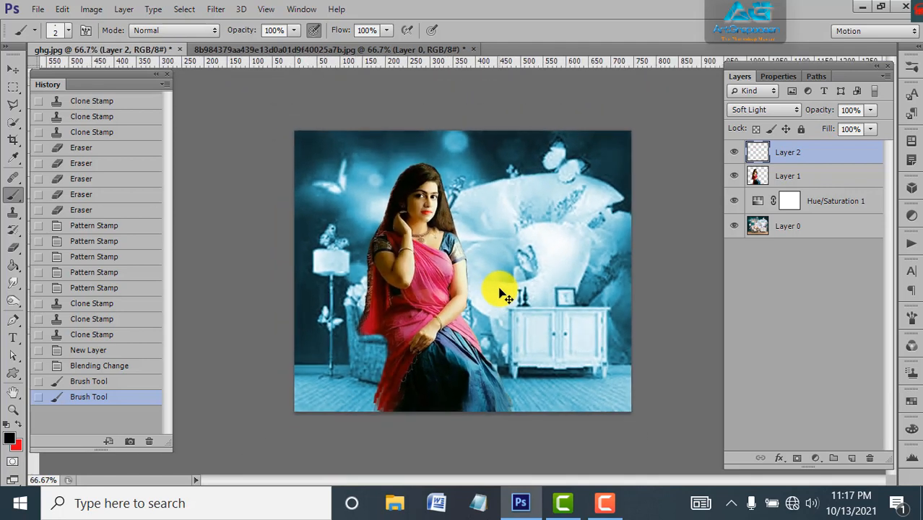
key("ctrl+plus")
key("ctrl+plus")
key("ctrl+plus")
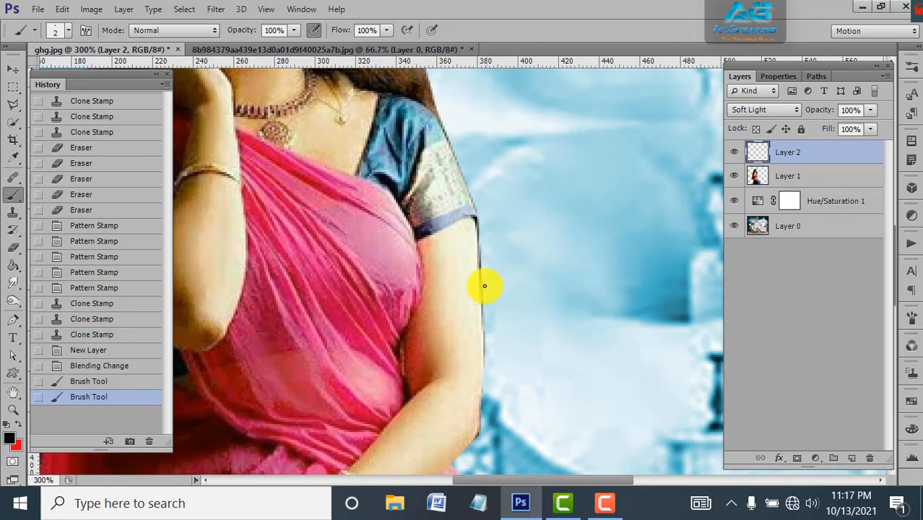
left_click_drag(373, 284, 482, 435)
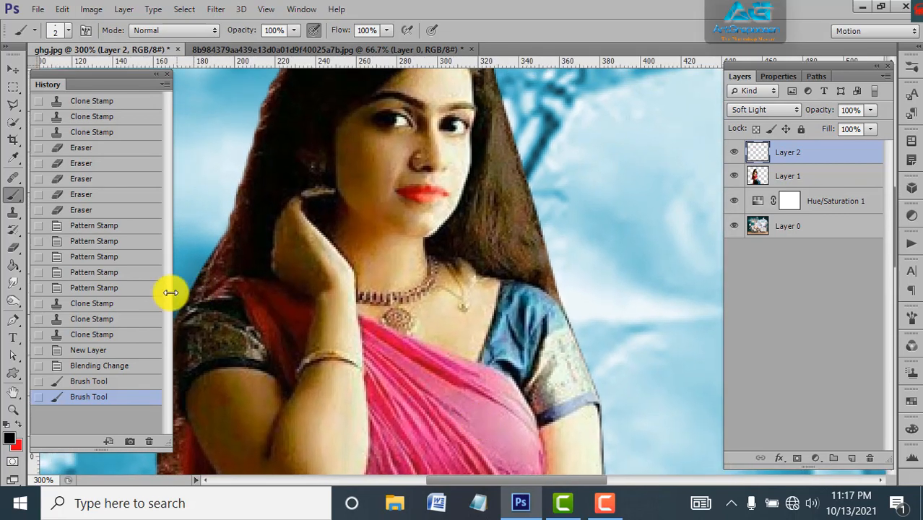
left_click(10, 441)
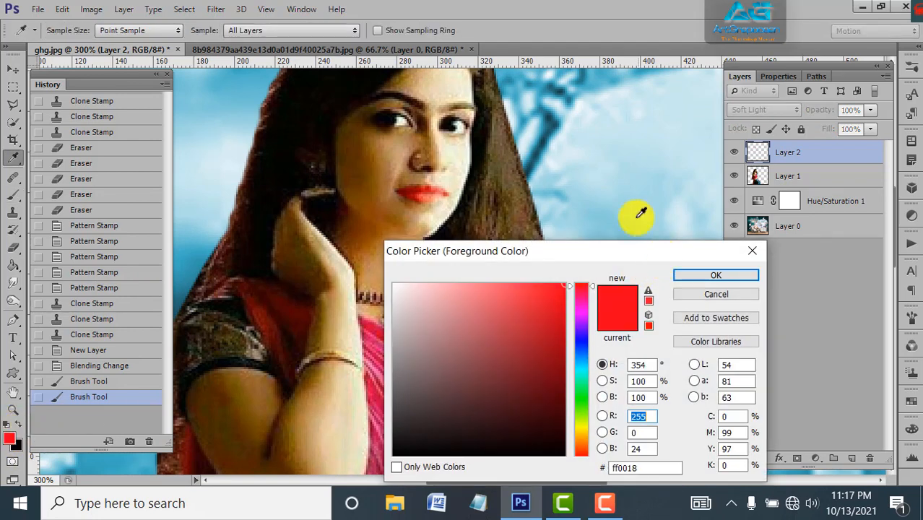
left_click_drag(395, 294, 391, 268)
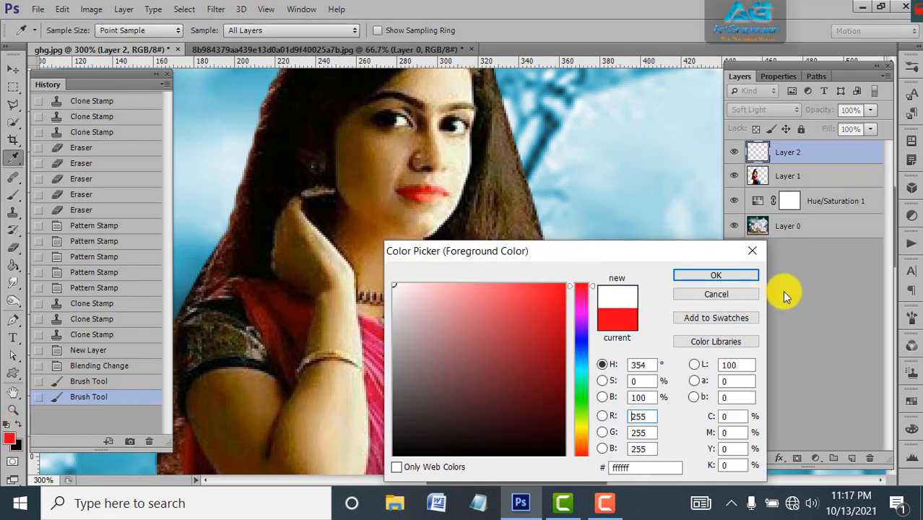
left_click(716, 276)
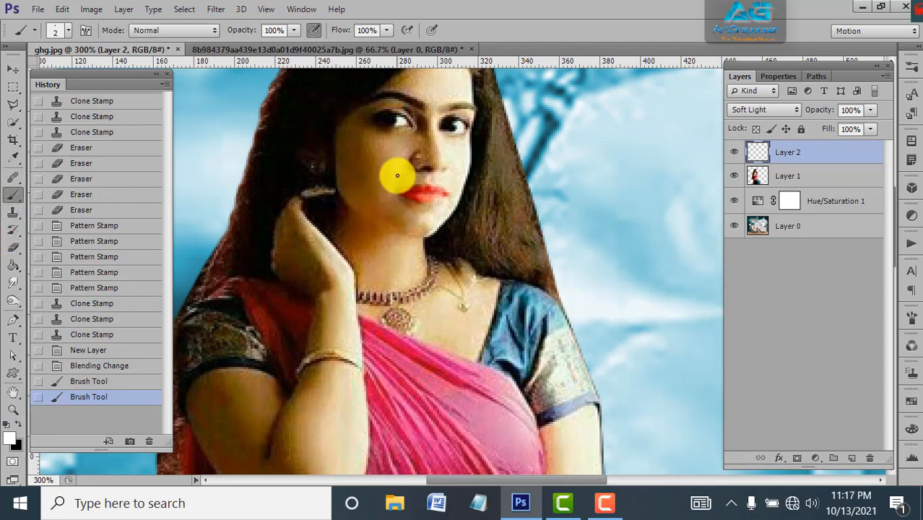
Brighten the shaded cheek, jaw and chin with white strokes, using a Brush of about 10 px
key("bracketright")
key("bracketright")
key("bracketright")
key("bracketright")
key("bracketright")
key("bracketright")
key("bracketright")
key("bracketright")
key("bracketright")
key("bracketright")
key("bracketright")
mouse_move(385, 182)
left_mouse_down()
mouse_move(358, 158)
mouse_move(388, 153)
mouse_move(358, 142)
mouse_move(414, 145)
mouse_move(379, 199)
mouse_move(391, 211)
mouse_move(455, 208)
mouse_move(423, 228)
mouse_move(455, 222)
mouse_move(377, 220)
mouse_move(357, 207)
mouse_move(345, 142)
mouse_move(358, 131)
mouse_move(398, 141)
mouse_move(405, 154)
mouse_move(382, 152)
mouse_move(369, 190)
mouse_move(373, 214)
left_mouse_up()
key("p")
key("b")
key("bracketleft")
left_click_drag(377, 222, 394, 223)
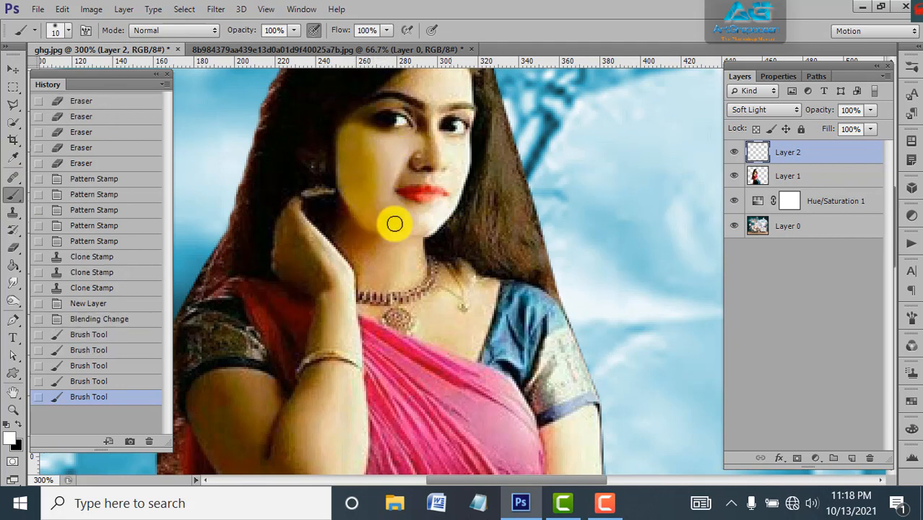
Brighten the rest of the face, the neck, raised hand and upper chest with the 10 px white Brush
key("space")
left_click_drag(455, 184, 421, 260)
mouse_move(394, 148)
left_mouse_down()
mouse_move(385, 161)
mouse_move(398, 214)
mouse_move(422, 225)
mouse_move(375, 251)
mouse_move(404, 217)
left_mouse_up()
mouse_move(381, 319)
left_mouse_down()
mouse_move(315, 295)
mouse_move(314, 326)
mouse_move(391, 358)
mouse_move(387, 342)
mouse_move(451, 353)
mouse_move(429, 364)
mouse_move(432, 434)
mouse_move(409, 400)
mouse_move(401, 343)
mouse_move(358, 391)
mouse_move(301, 378)
mouse_move(304, 351)
left_mouse_up()
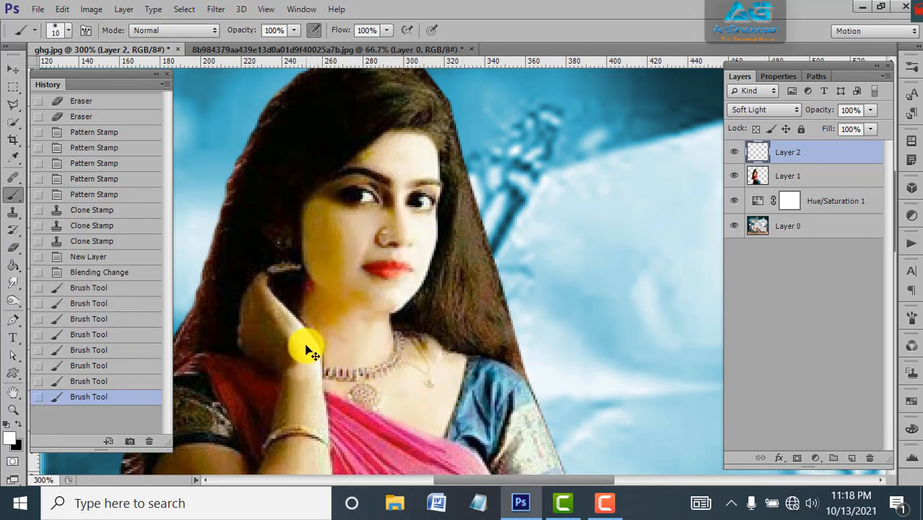
mouse_move(354, 320)
left_mouse_down()
mouse_move(383, 347)
mouse_move(365, 359)
mouse_move(321, 335)
mouse_move(324, 325)
mouse_move(371, 319)
mouse_move(256, 297)
mouse_move(254, 353)
mouse_move(264, 324)
mouse_move(311, 331)
left_mouse_up()
mouse_move(451, 356)
left_mouse_down()
mouse_move(423, 388)
mouse_move(418, 365)
left_mouse_up()
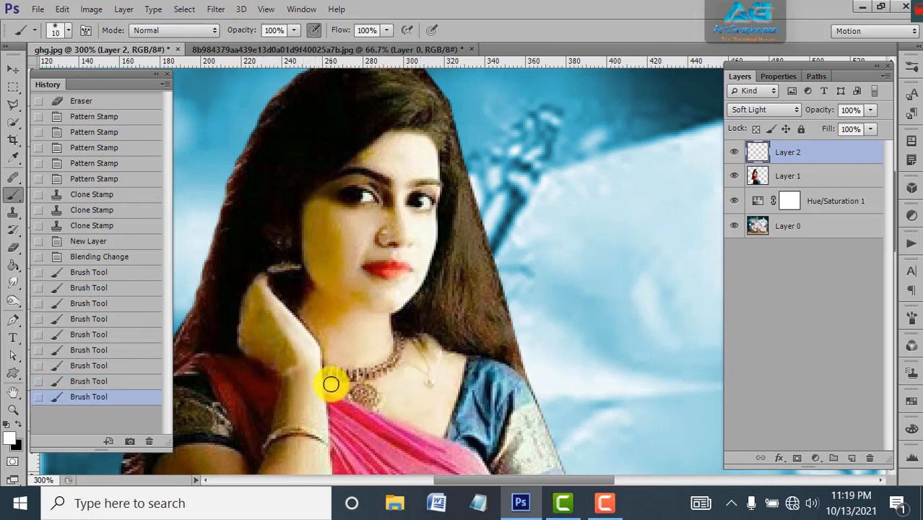
left_click_drag(332, 383, 384, 380)
Brighten the woman's arms and lower hand with white strokes, enlarging the Brush to 25 px
left_click_drag(295, 365, 322, 206)
key("bracketleft")
key("bracketright")
key("bracketright")
key("bracketright")
key("bracketright")
mouse_move(332, 251)
left_mouse_down()
mouse_move(286, 180)
mouse_move(333, 423)
mouse_move(287, 402)
mouse_move(244, 306)
mouse_move(228, 365)
mouse_move(203, 315)
mouse_move(244, 304)
mouse_move(311, 417)
left_mouse_up()
mouse_move(575, 408)
left_mouse_down()
mouse_move(445, 266)
mouse_move(435, 380)
mouse_move(449, 402)
mouse_move(531, 264)
left_mouse_up()
key("ctrl+z")
mouse_move(414, 317)
left_mouse_down()
mouse_move(407, 353)
mouse_move(442, 283)
mouse_move(471, 305)
mouse_move(462, 266)
mouse_move(397, 328)
mouse_move(390, 386)
mouse_move(319, 402)
mouse_move(344, 422)
mouse_move(315, 438)
mouse_move(346, 410)
left_mouse_up()
key("ctrl+minus")
key("ctrl+minus")
key("ctrl+minus")
key("ctrl+minus")
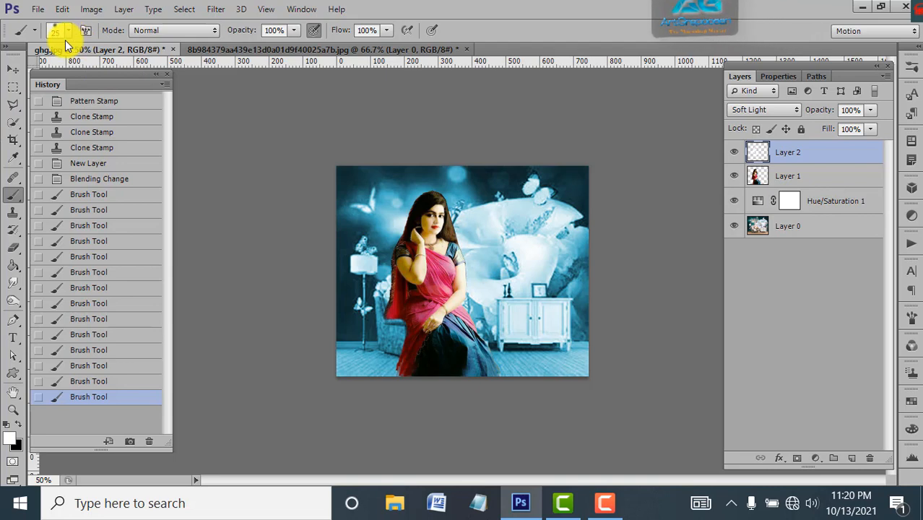
Save the composite as ghghhj000 in Photoshop (PSD) format with layers and Maximize Compatibility kept on
left_click(37, 10)
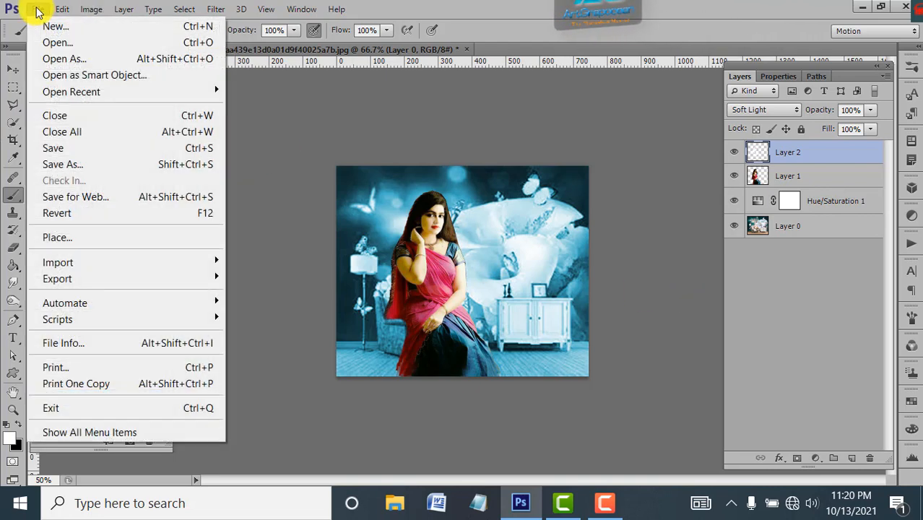
left_click(68, 146)
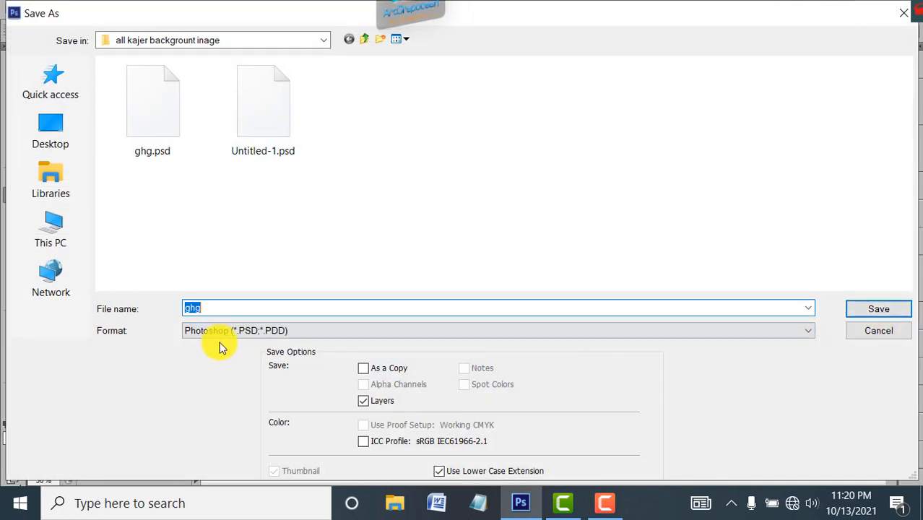
left_click(226, 305)
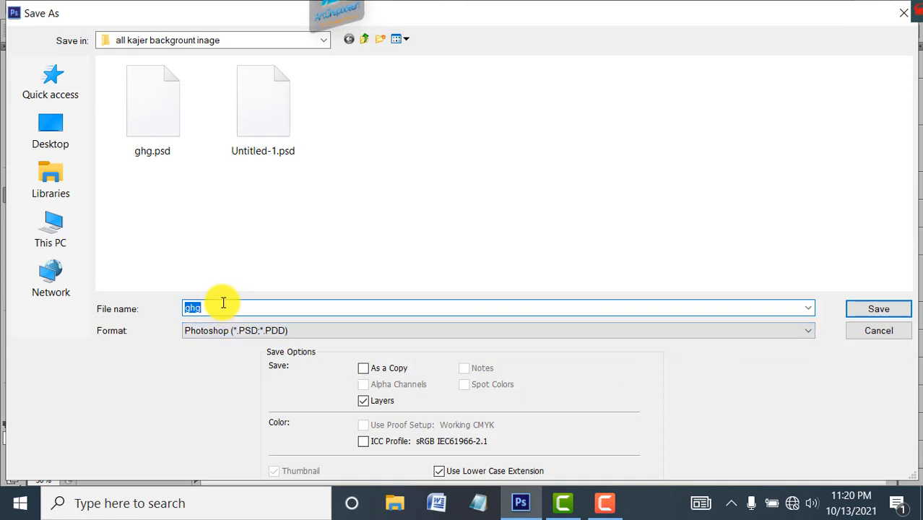
type("hh")
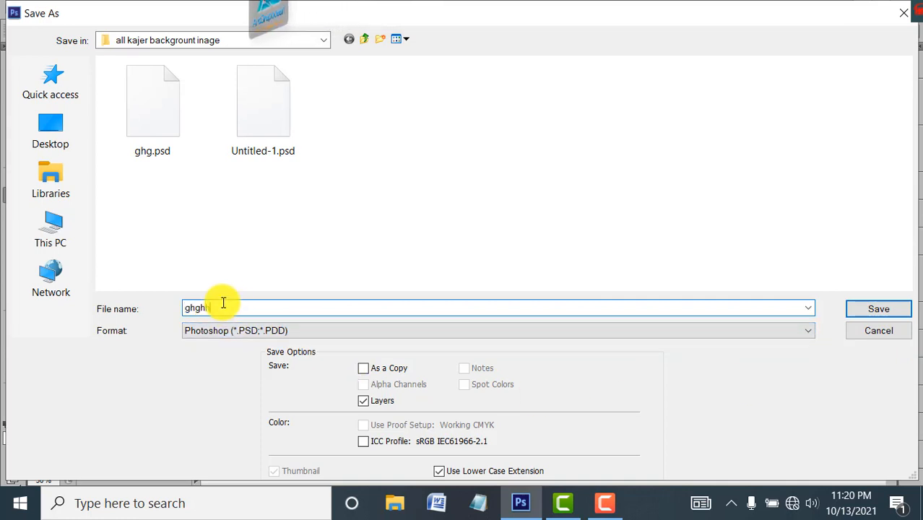
type("j000")
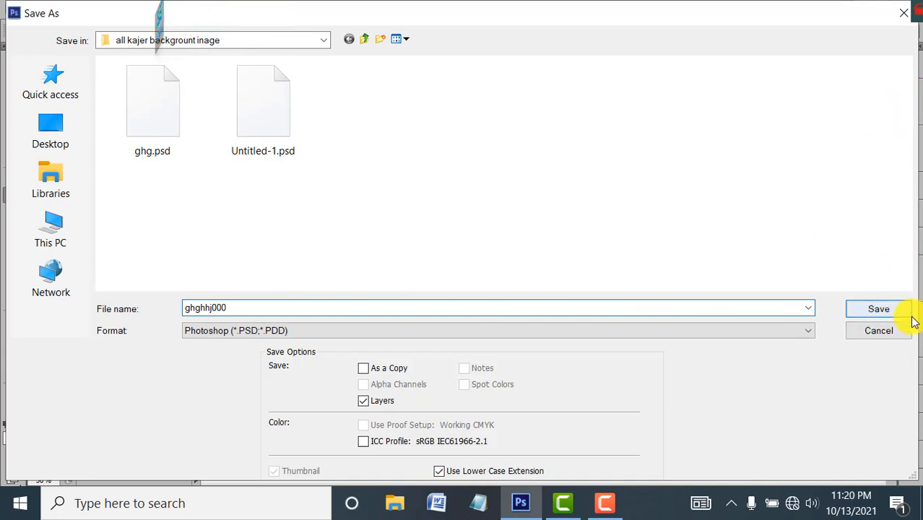
left_click(897, 312)
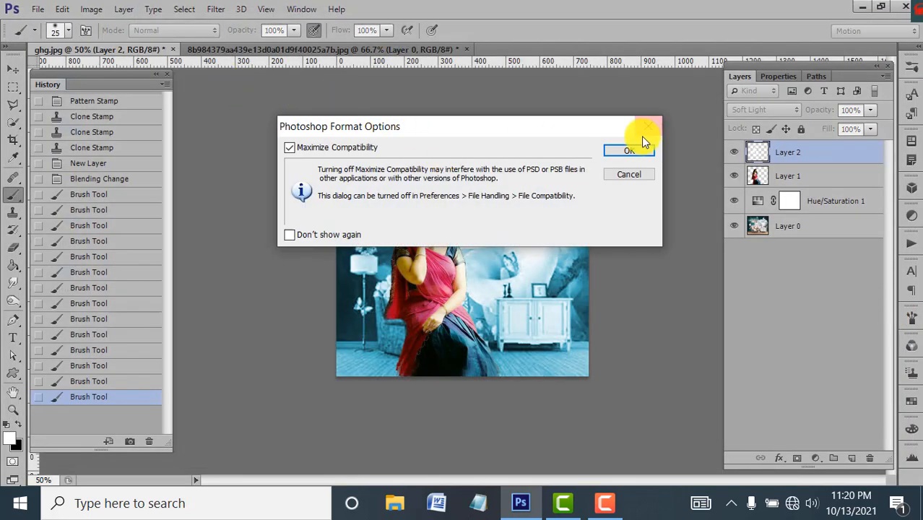
left_click(629, 151)
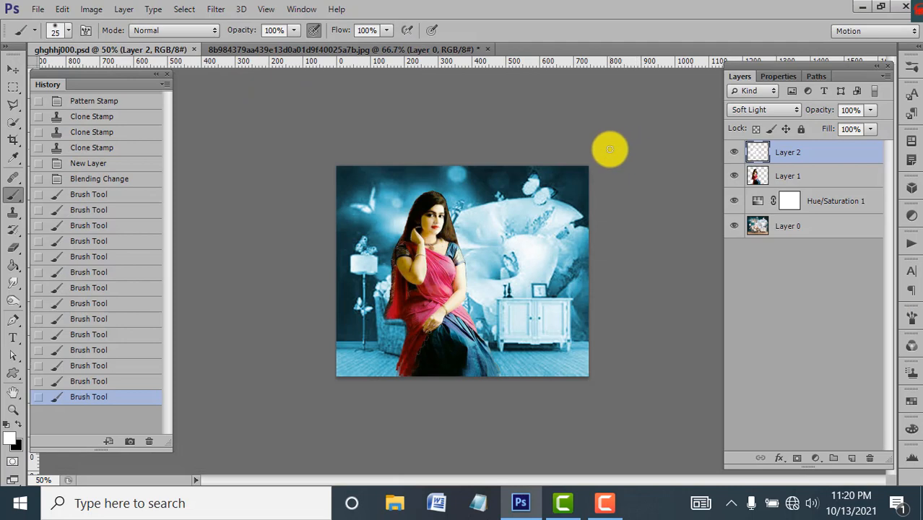